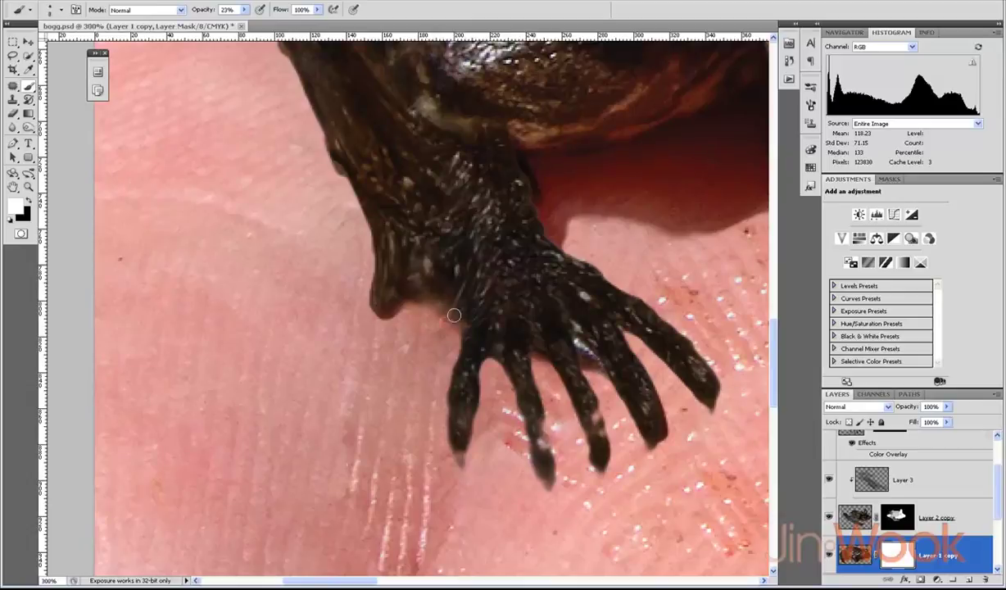
Step: Zoom out to check the whole frog, then zoom to 200% on the bat head's chin
scroll(887, 492, "up", 2)
left_click(942, 479)
key("ctrl+minus")
key("ctrl+minus")
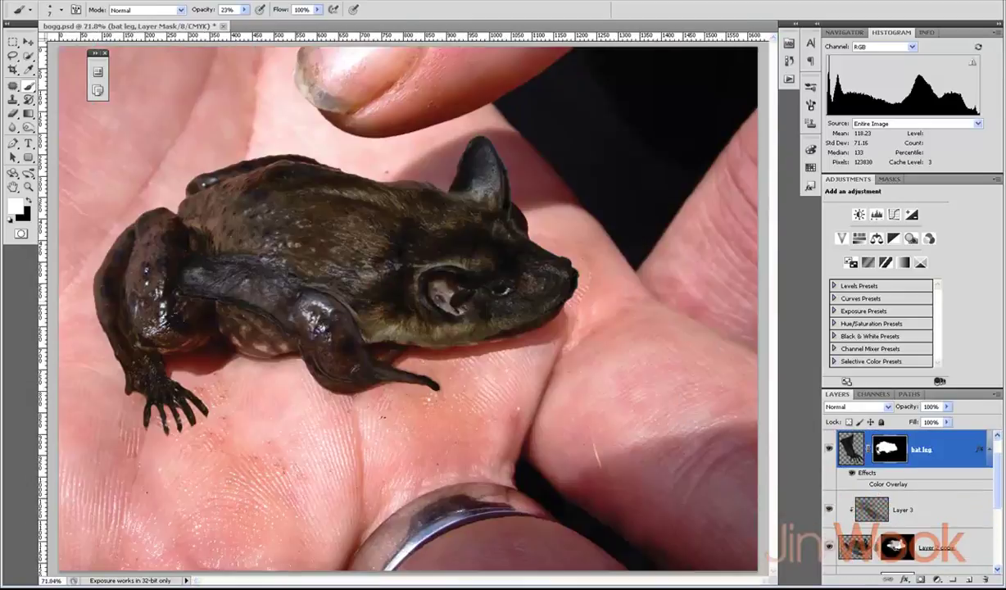
key("z")
key("ctrl+minus")
key("ctrl+minus")
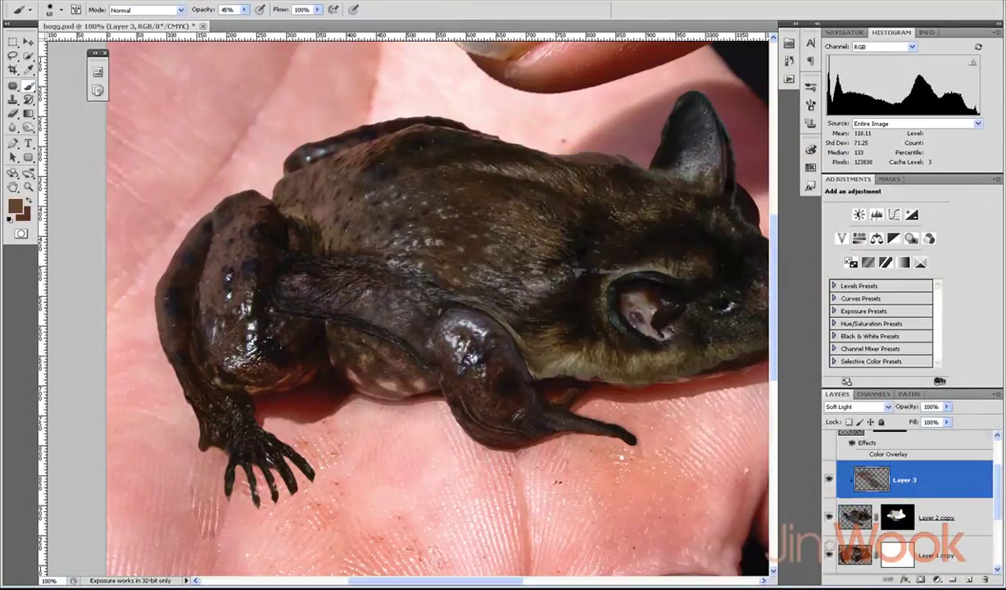
key("z")
left_click_drag(320, 307, 334, 358)
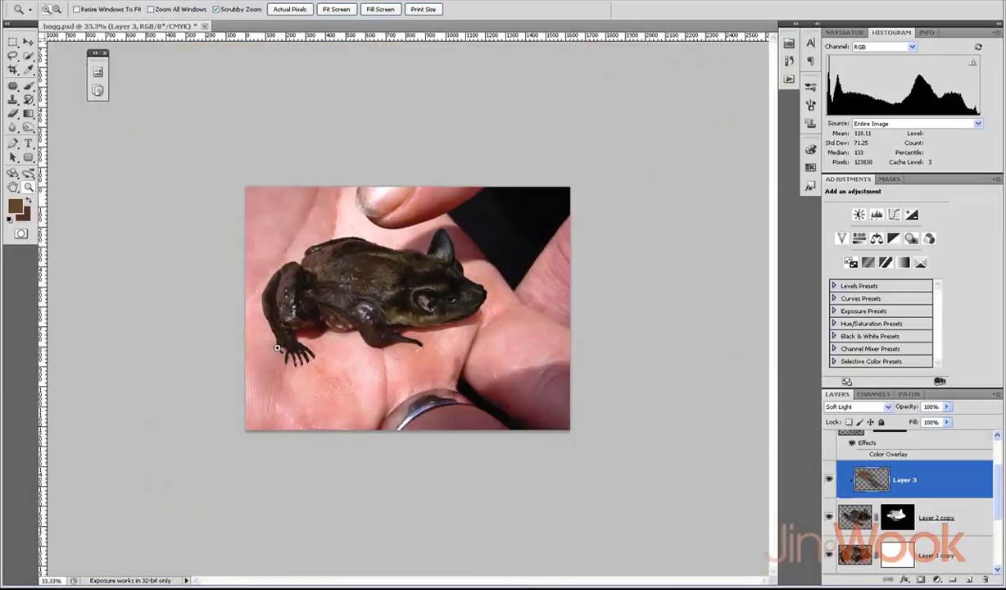
left_click(334, 358)
key("alt+bracketleft")
Step: Reset colours to black and white, size the brush, and select Layer 1 copy's mask
key("b")
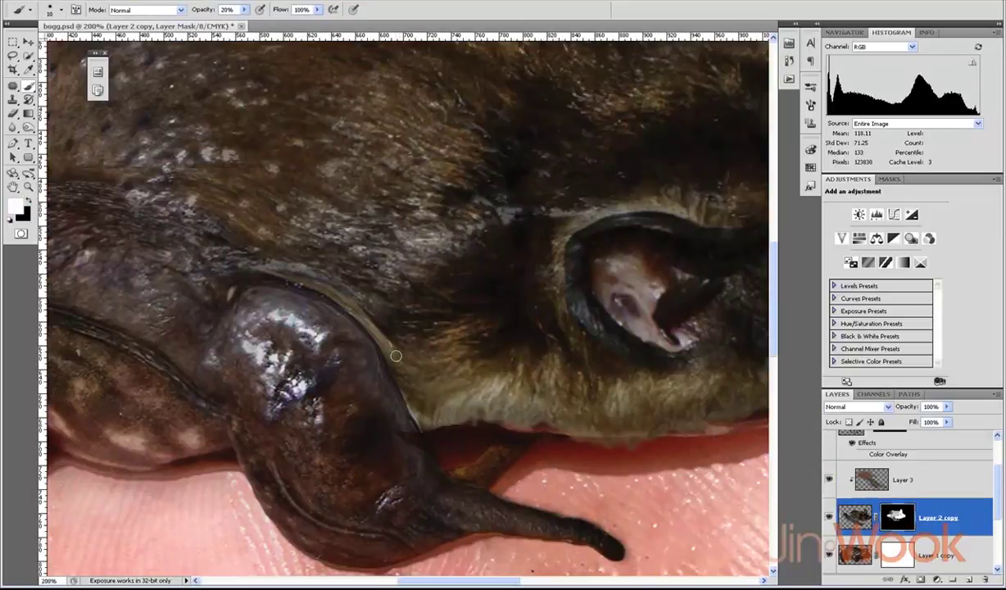
key("x")
key("bracketright")
key("bracketright")
key("bracketright")
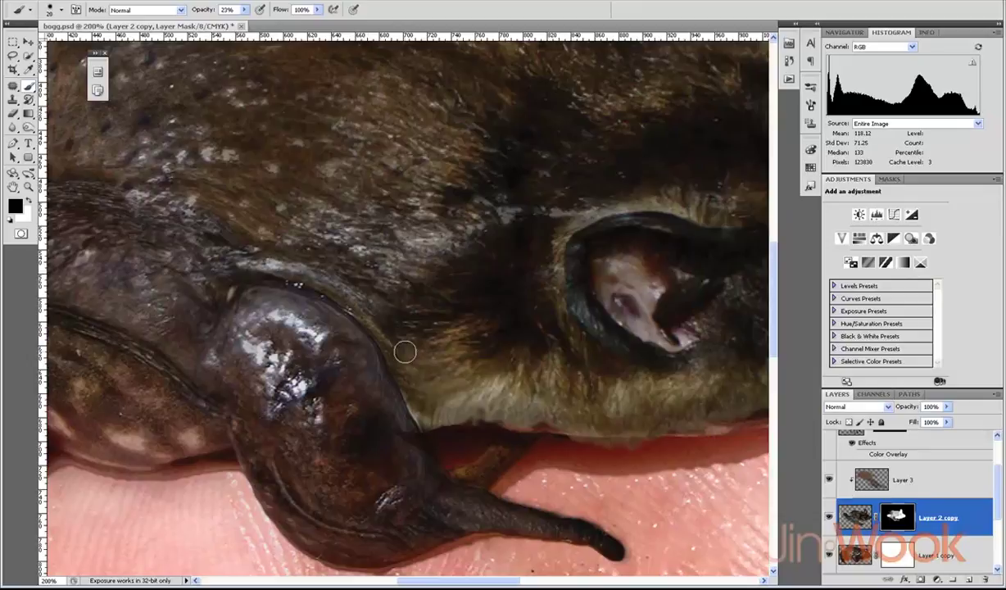
key("x")
key("ctrl+minus")
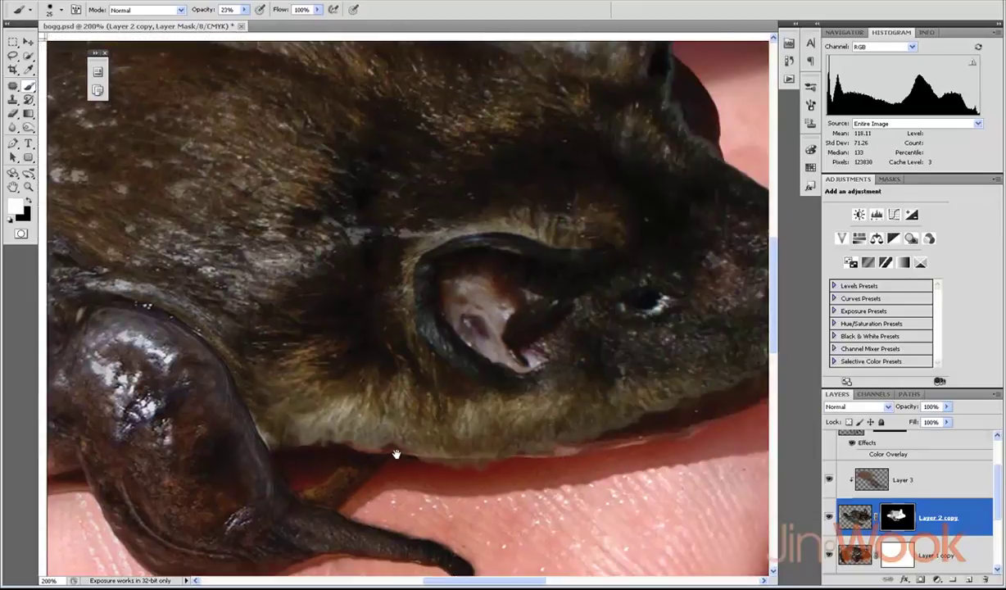
key("ctrl+minus")
left_click(355, 350, "ctrl")
key("alt+bracketleft")
key("x")
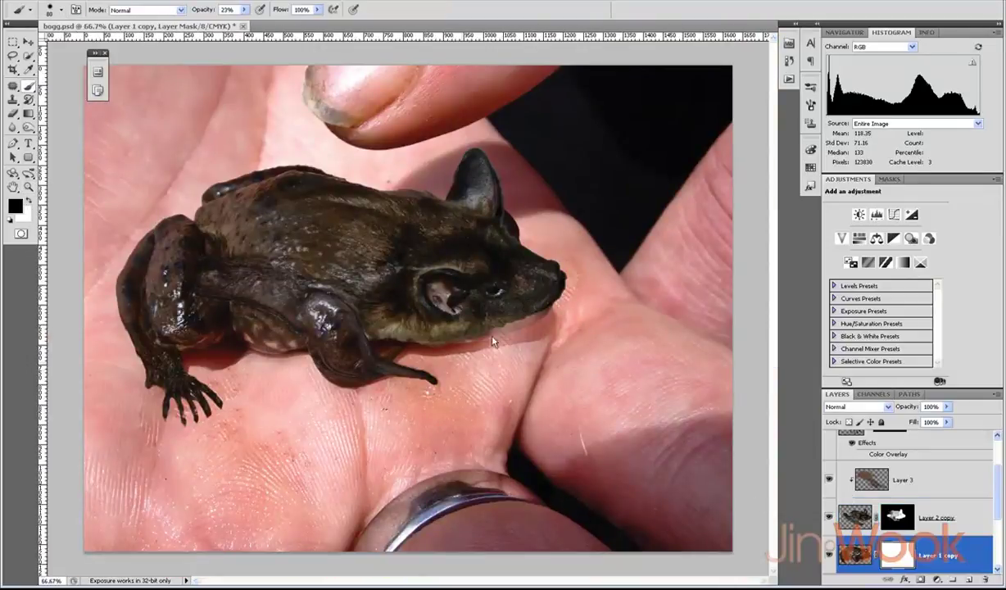
Step: Paint black on the mask along the chin and throat, raising brush size and opacity
mouse_move(426, 348)
left_mouse_down()
mouse_move(528, 295)
mouse_move(503, 352)
left_mouse_up()
key("5")
key("6")
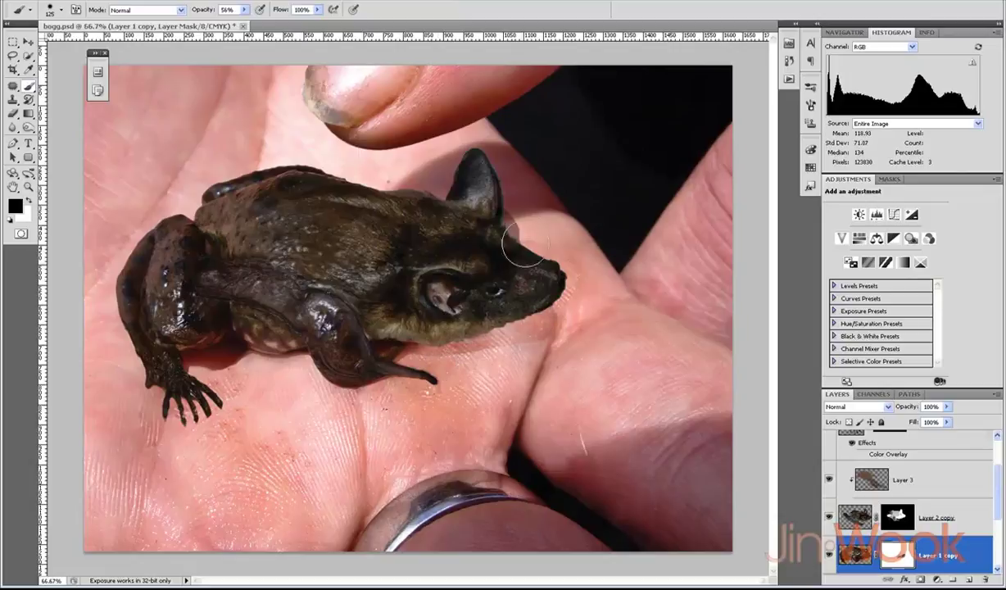
key("bracketright")
key("bracketright")
left_click(368, 338, "ctrl")
left_click(368, 338, "ctrl")
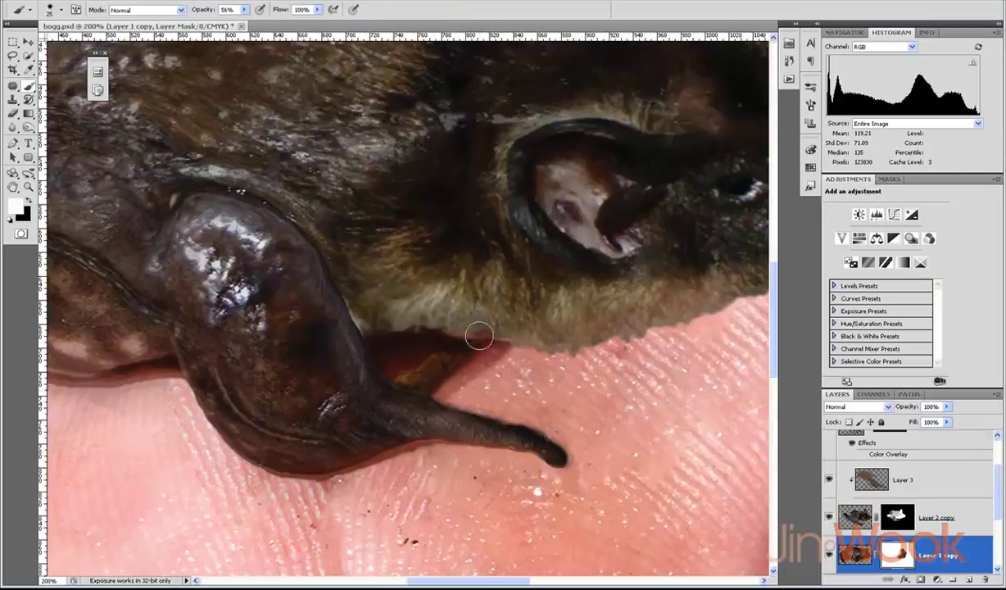
Step: Switch to a soft round brush and touch up the mask in white and black at varying opacity
right_click(527, 336)
left_click(589, 195)
key("2")
key("3")
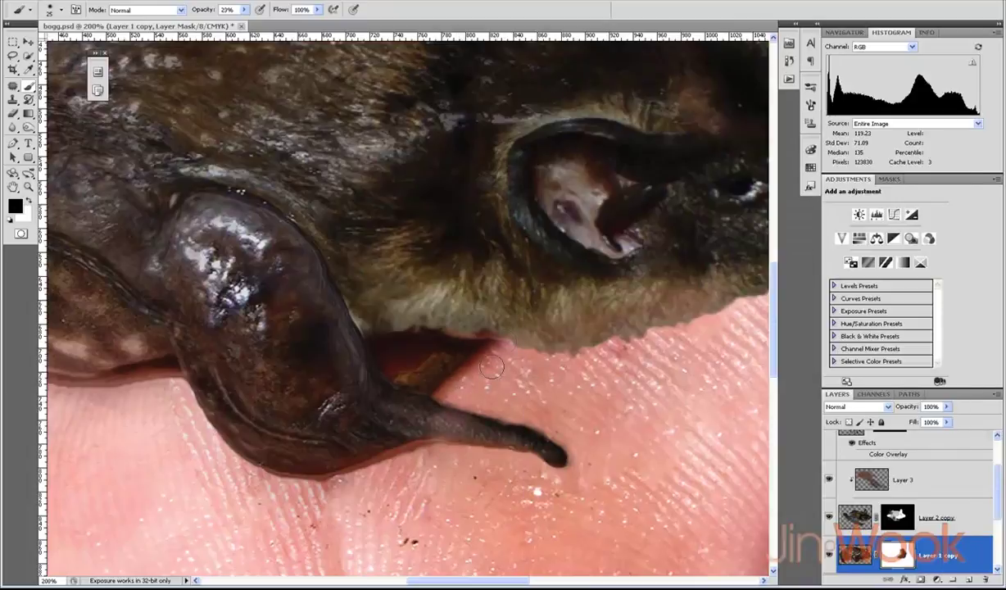
key("x")
key("1")
key("1")
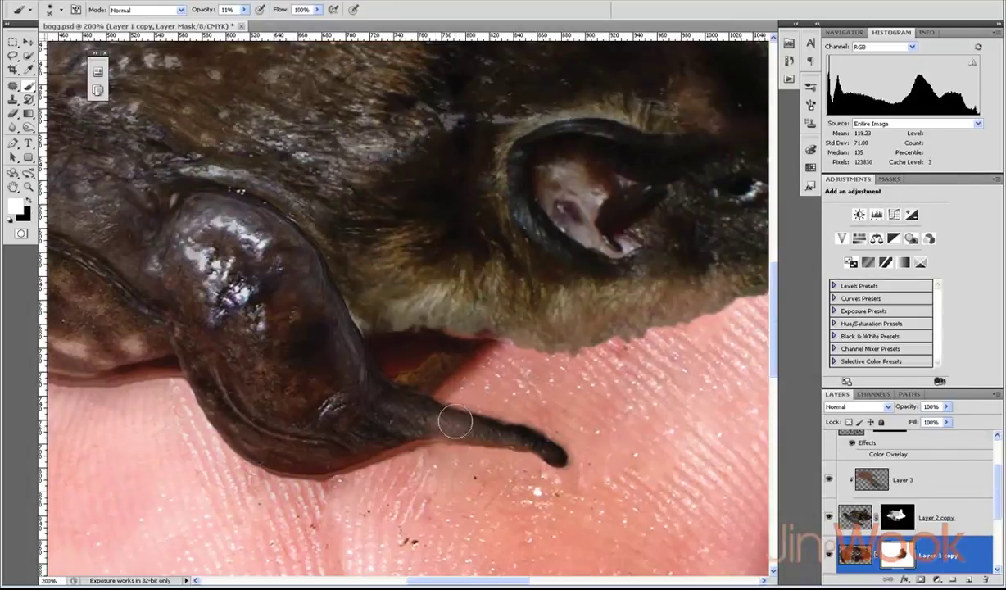
key("4")
key("5")
key("x")
Step: Zoom in close on the chin's fur edge and select the bat head layer's mask
key("z")
left_click_drag(433, 399, 352, 366)
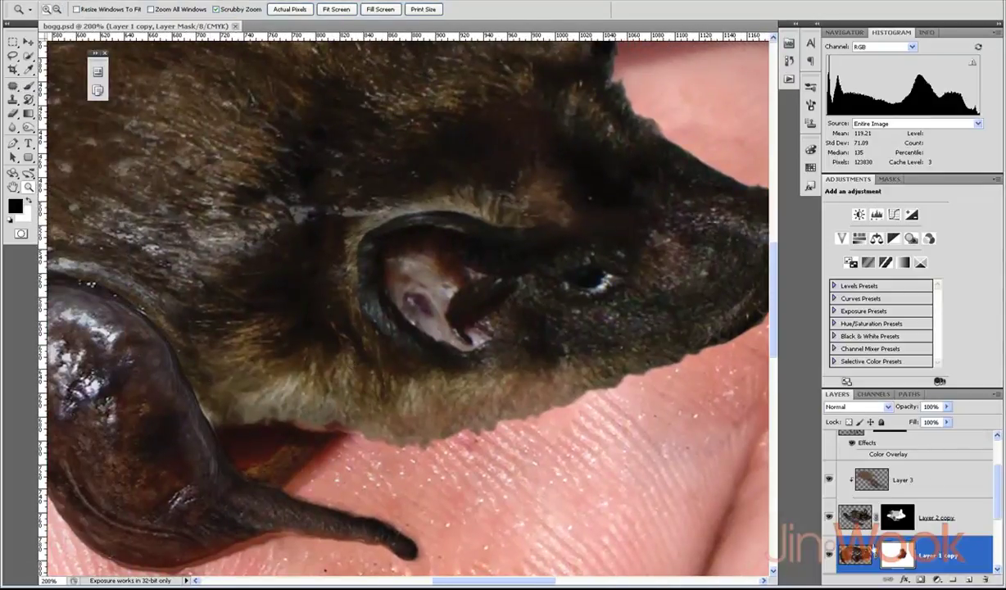
key("b")
left_click(864, 516)
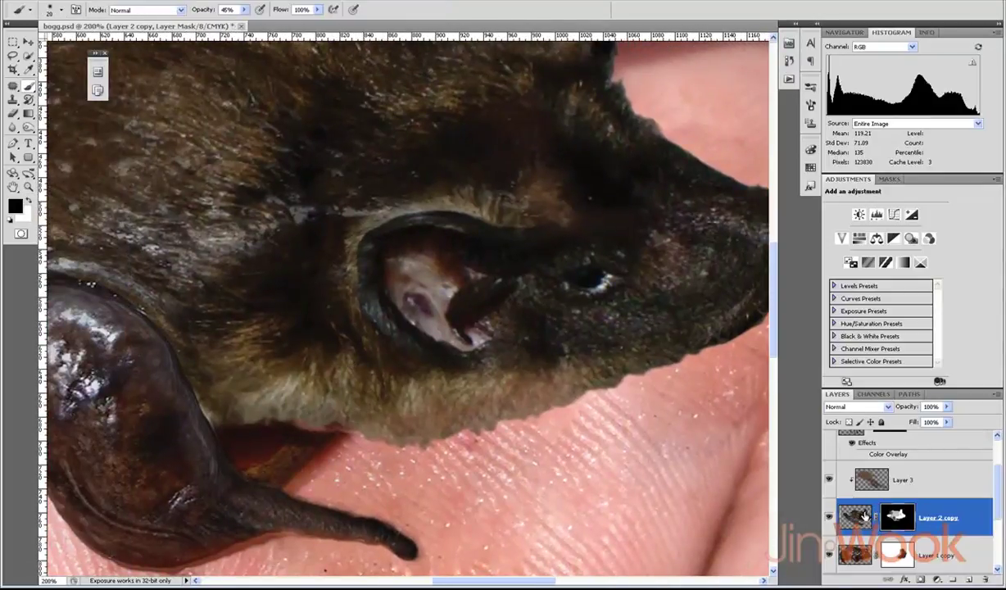
left_click(363, 420, "ctrl")
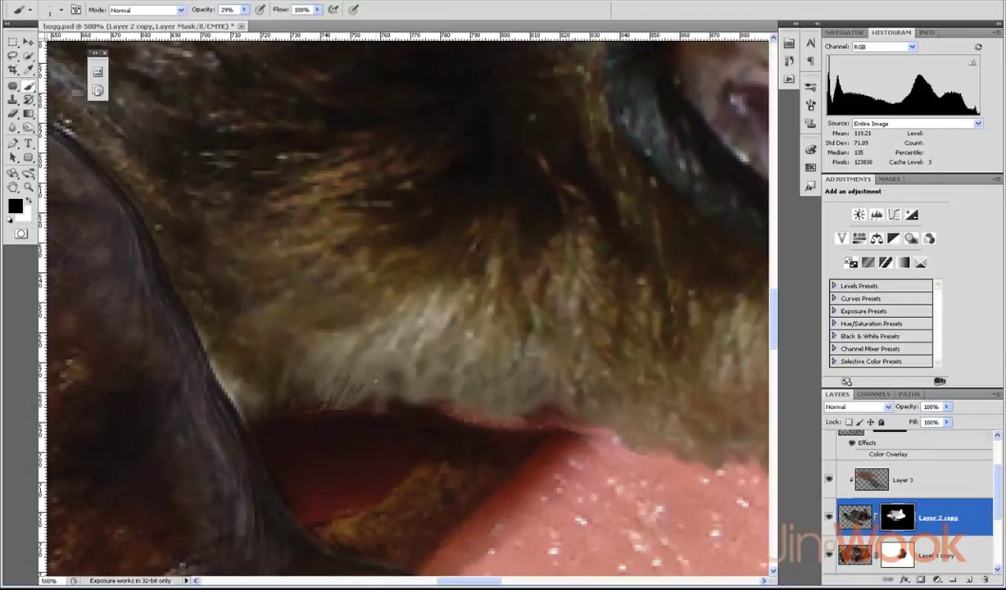
Step: Paint faint low-opacity fur strokes on the mask along the chin's lower edge
key("2")
key("9")
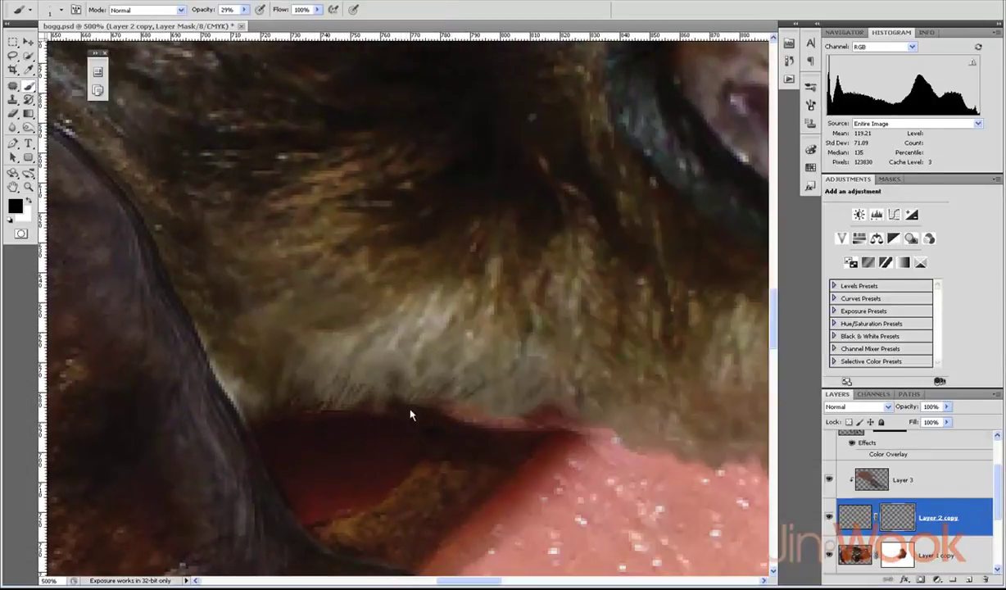
left_click_drag(432, 416, 325, 423)
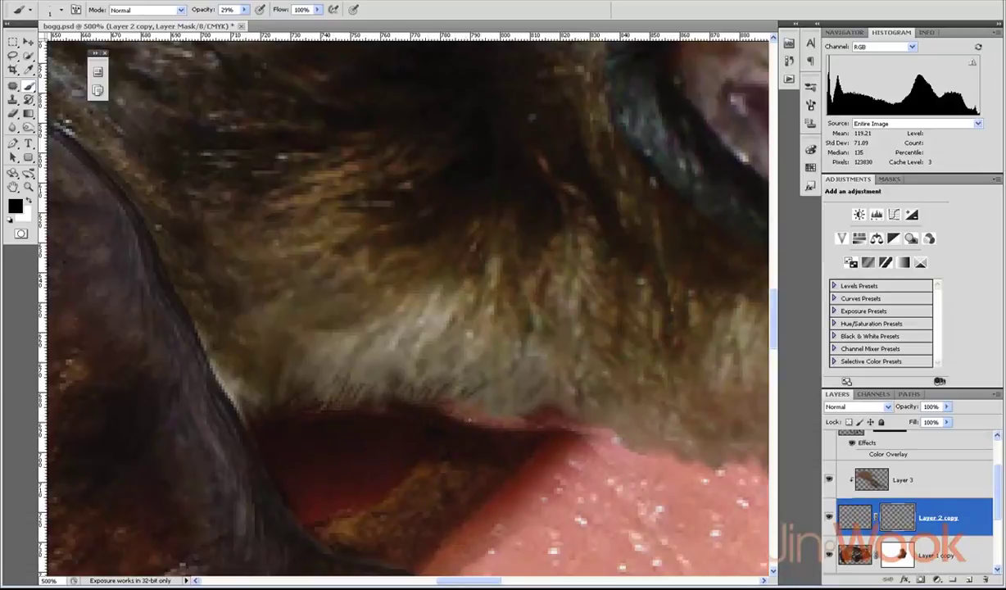
left_click_drag(397, 412, 507, 406)
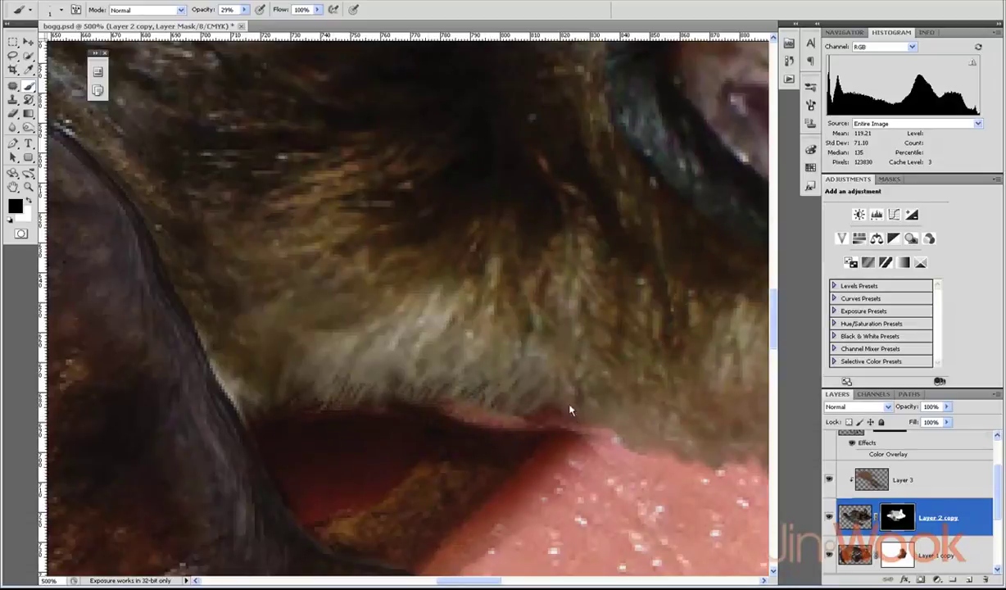
left_click_drag(563, 438, 421, 467)
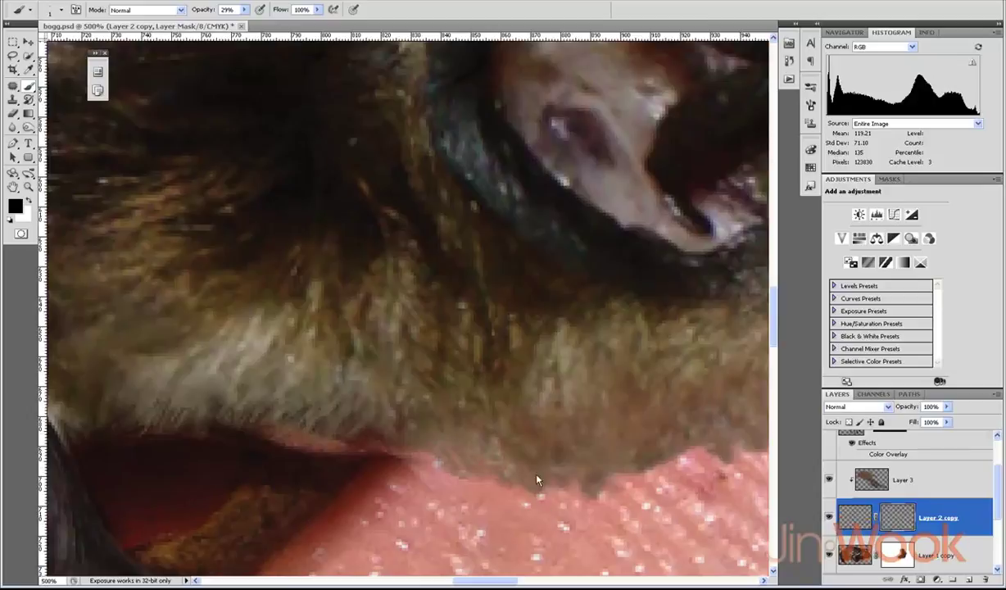
left_click_drag(513, 454, 567, 463)
left_click_drag(580, 503, 461, 483)
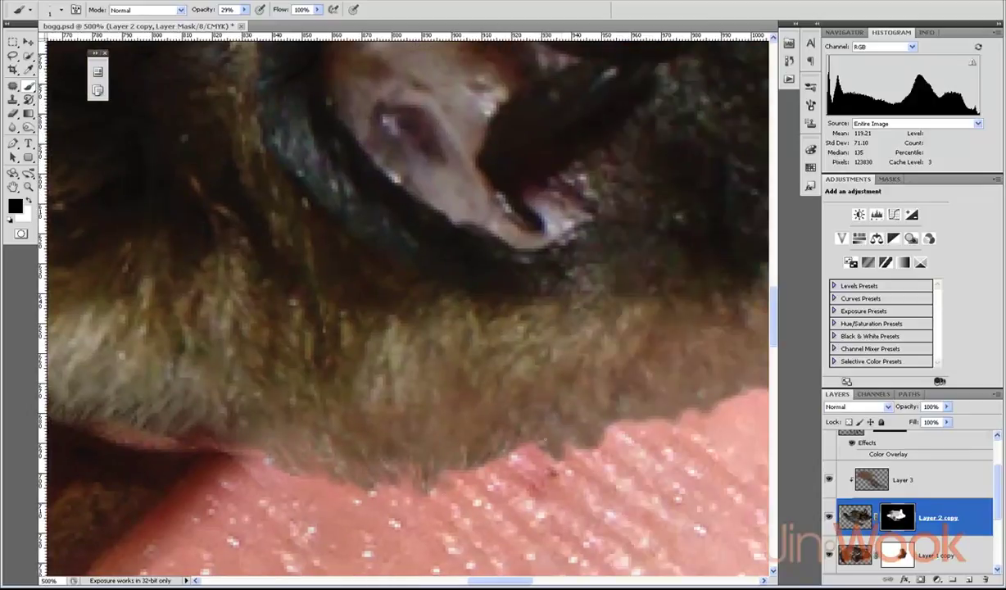
left_click_drag(669, 415, 337, 526)
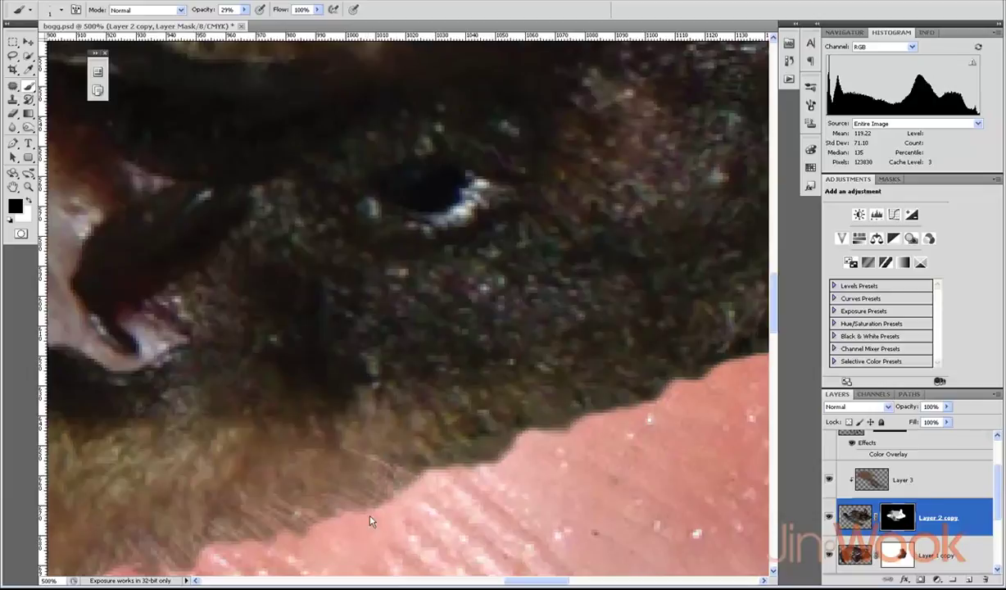
mouse_move(370, 521)
left_mouse_down()
mouse_move(497, 451)
mouse_move(508, 397)
mouse_move(358, 430)
left_mouse_up()
key("1")
key("9")
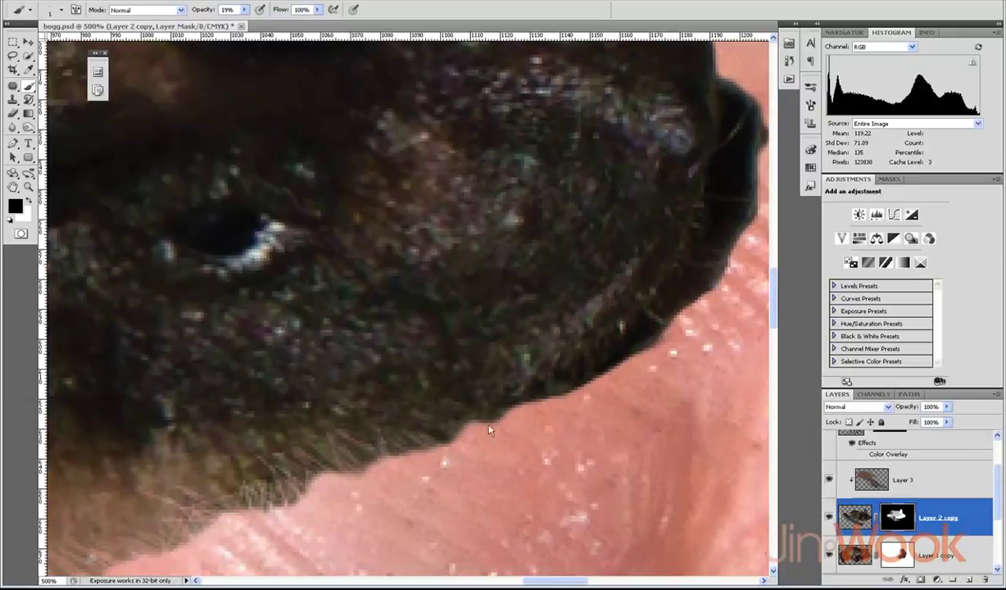
Step: Paint short hair strands at 23% opacity along the fur edge up to the nose tip
mouse_move(489, 429)
left_mouse_down()
mouse_move(420, 456)
mouse_move(398, 417)
mouse_move(412, 425)
mouse_move(421, 405)
mouse_move(498, 375)
left_mouse_up()
key("2")
key("3")
mouse_move(442, 432)
left_mouse_down()
mouse_move(478, 385)
mouse_move(488, 449)
mouse_move(496, 369)
mouse_move(533, 364)
mouse_move(524, 357)
left_mouse_up()
mouse_move(496, 394)
left_mouse_down()
mouse_move(529, 391)
mouse_move(547, 340)
mouse_move(536, 313)
mouse_move(524, 360)
left_mouse_up()
mouse_move(511, 385)
left_mouse_down()
mouse_move(543, 332)
mouse_move(566, 334)
mouse_move(562, 407)
left_mouse_up()
mouse_move(508, 342)
left_mouse_down()
mouse_move(496, 323)
mouse_move(524, 279)
mouse_move(520, 291)
mouse_move(537, 290)
left_mouse_up()
mouse_move(501, 402)
left_mouse_down()
mouse_move(530, 377)
mouse_move(539, 318)
left_mouse_up()
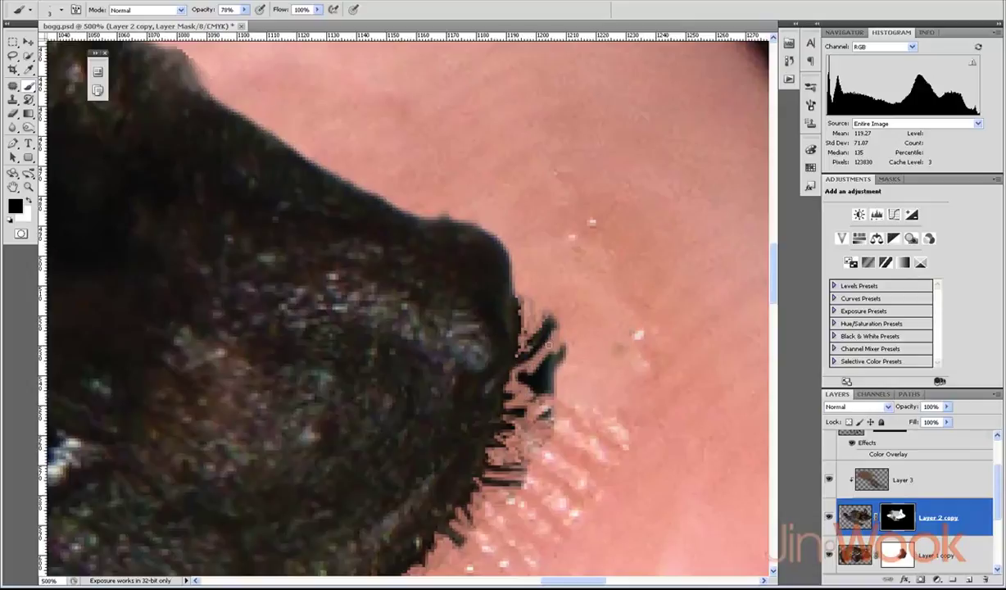
left_click_drag(501, 381, 546, 330)
left_click_drag(492, 419, 515, 419)
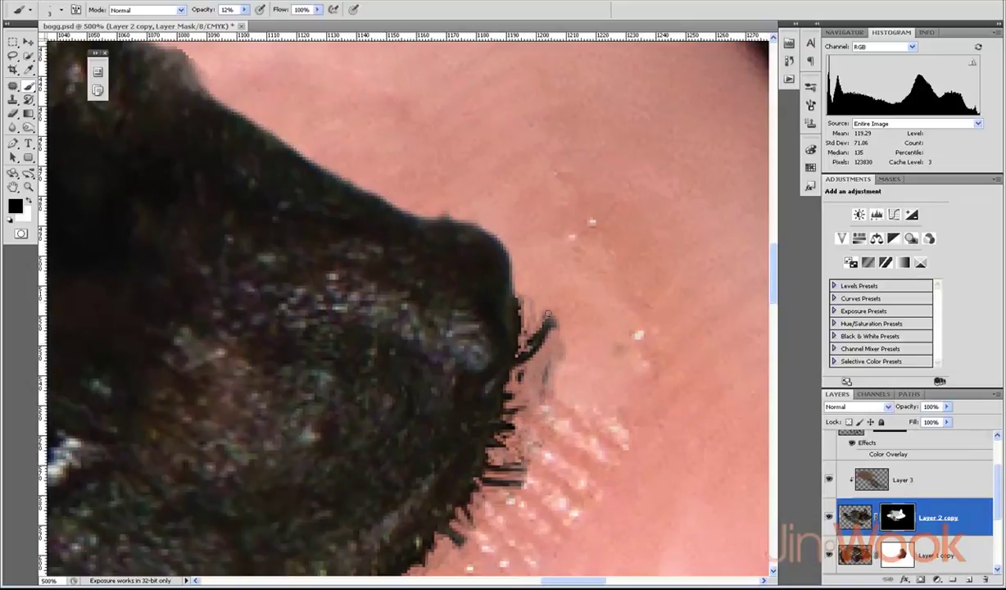
left_click_drag(549, 381, 508, 311)
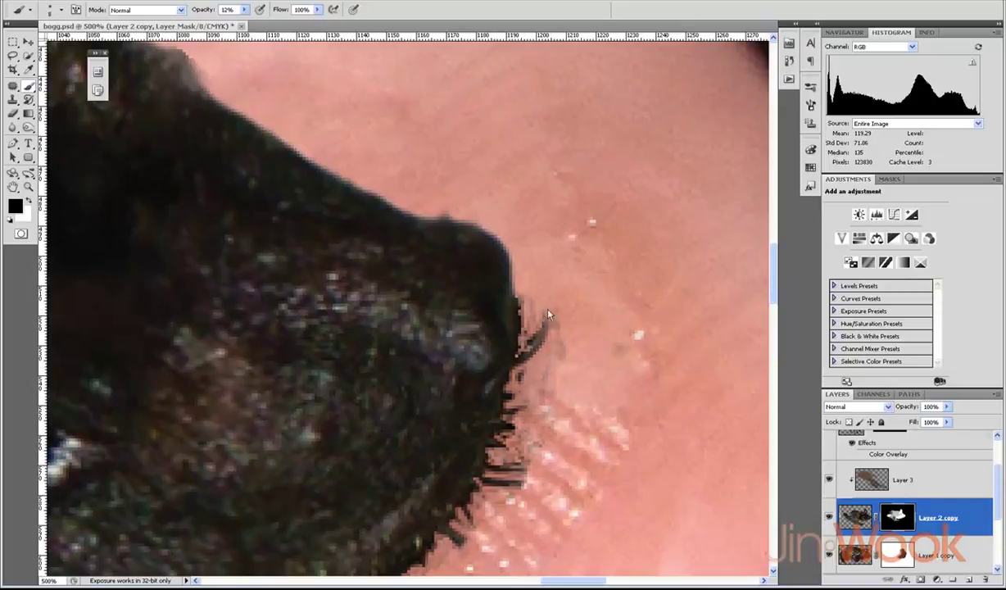
mouse_move(498, 356)
left_mouse_down()
mouse_move(525, 296)
mouse_move(537, 330)
mouse_move(535, 303)
left_mouse_up()
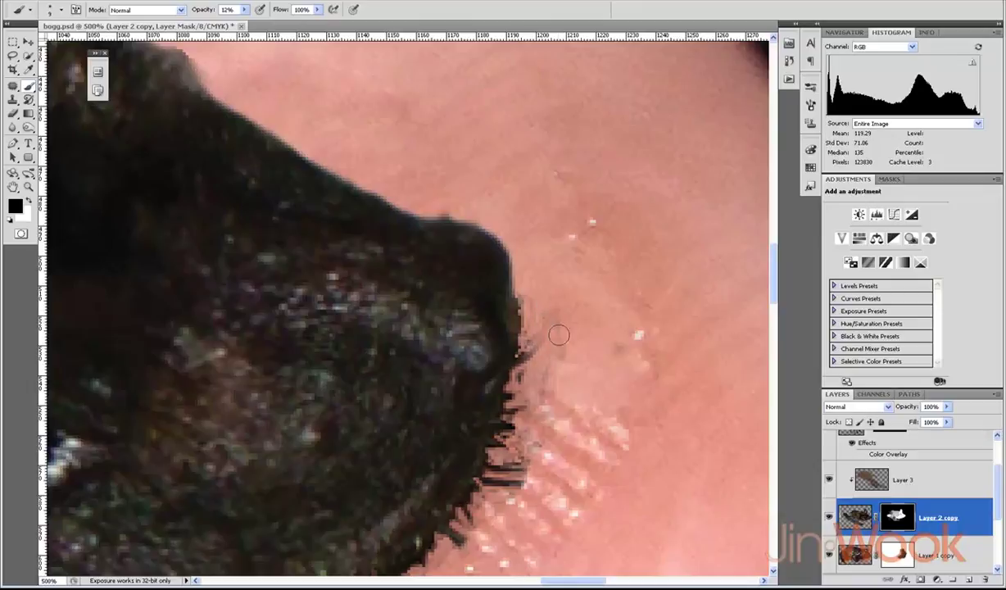
Step: Scroll the view down and left, then fit the whole image on screen
scroll(523, 370, "down", 3)
scroll(522, 370, "left", 2)
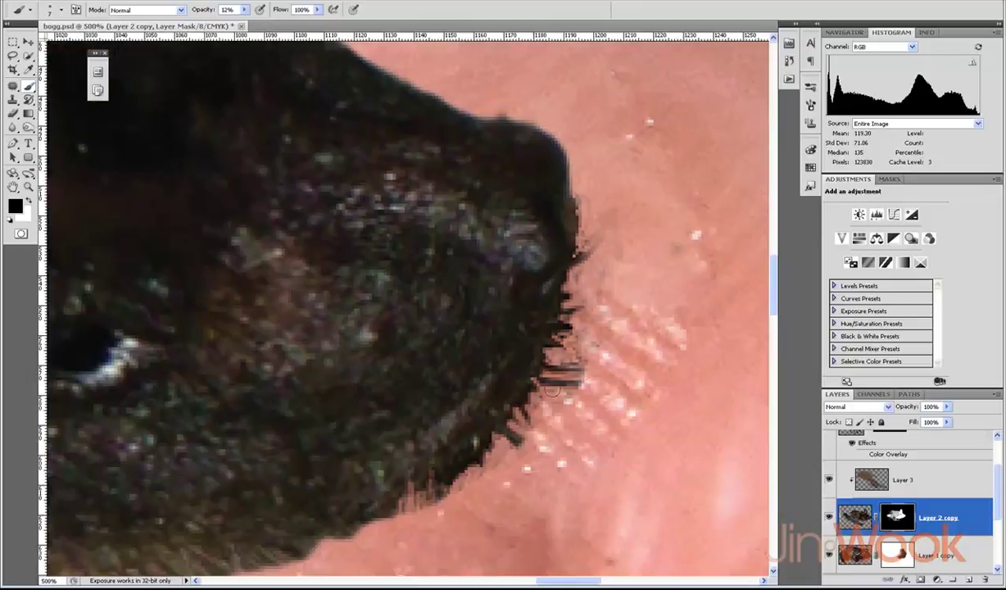
scroll(498, 440, "down", 3)
scroll(498, 440, "left", 3)
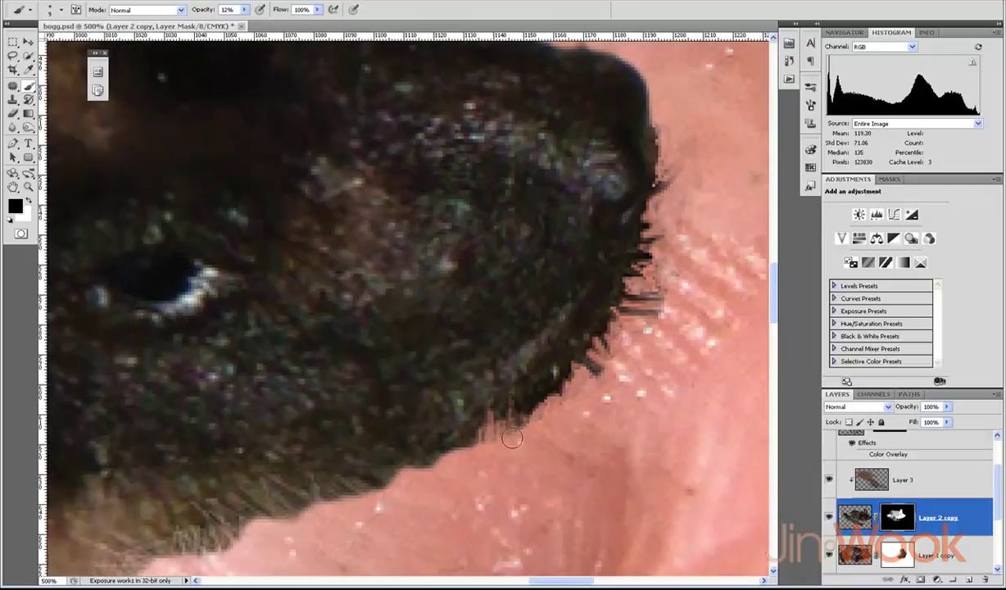
key("ctrl+0")
Step: Smudge Layer 2 copy's pixels at 51% strength to pull wispy fur out along the chin edge
left_click(368, 328)
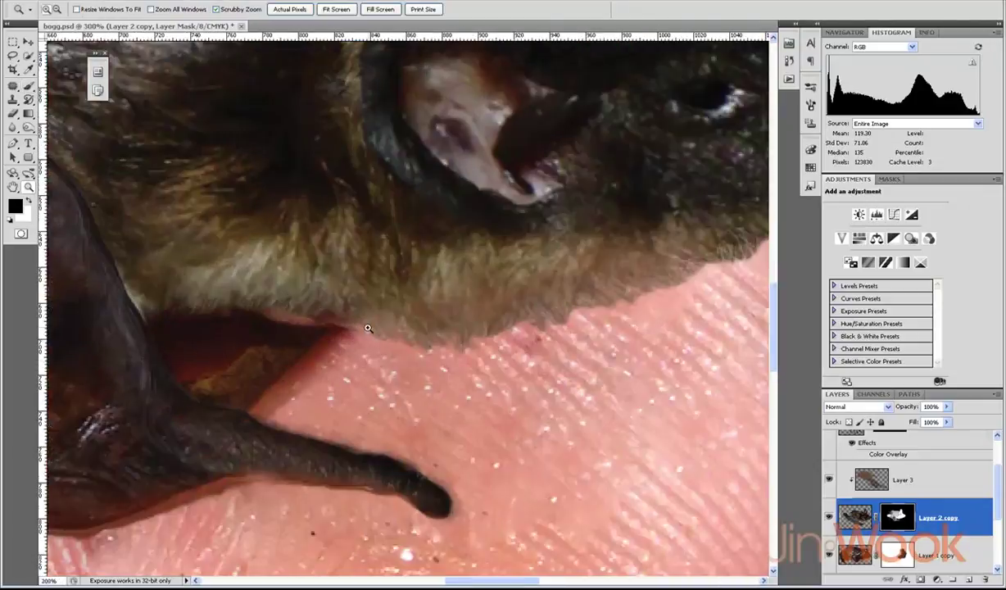
left_click(367, 329)
key("r")
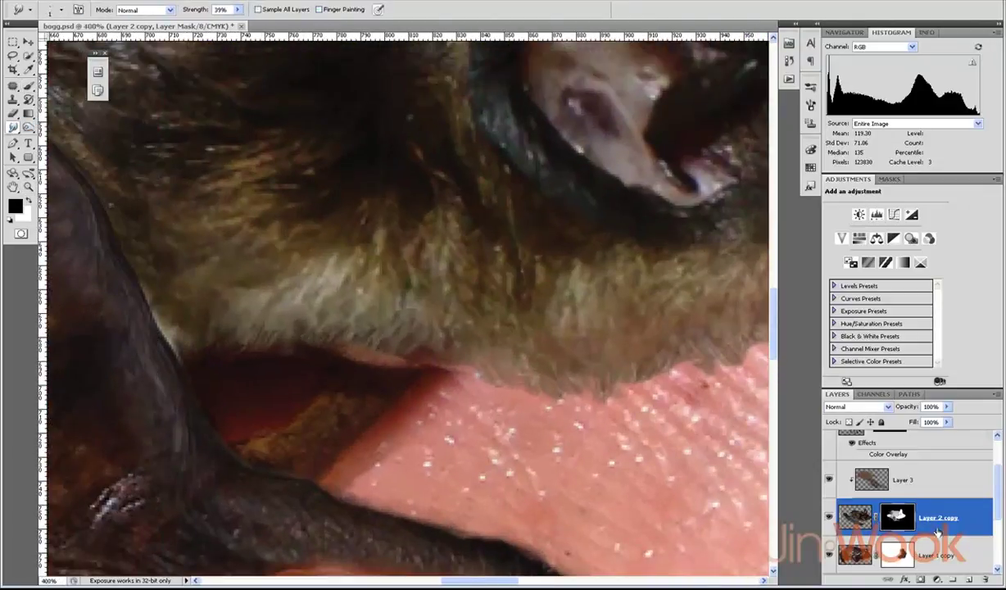
key("ctrl+2")
key("5")
key("1")
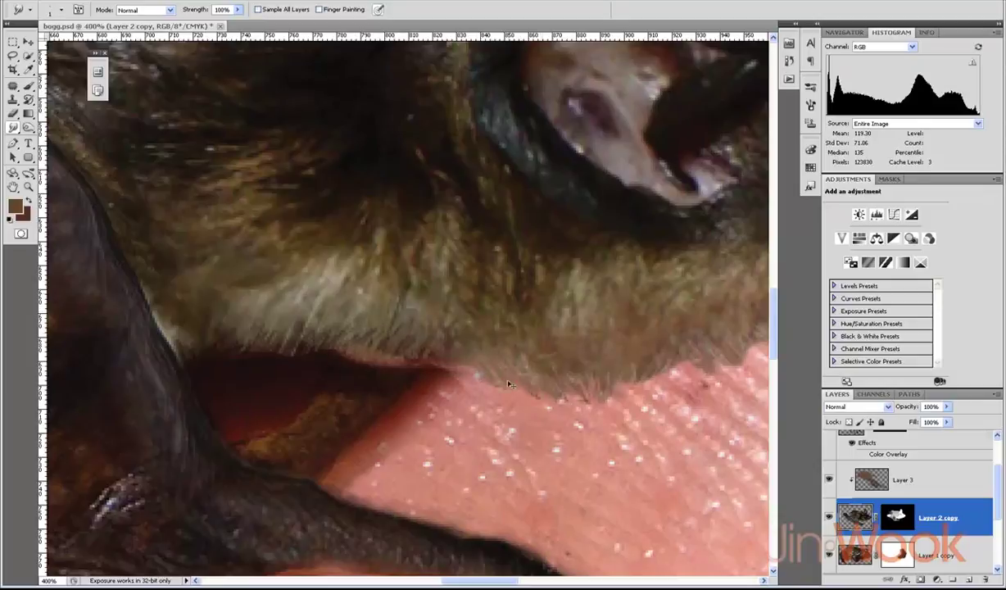
left_click_drag(508, 383, 485, 401)
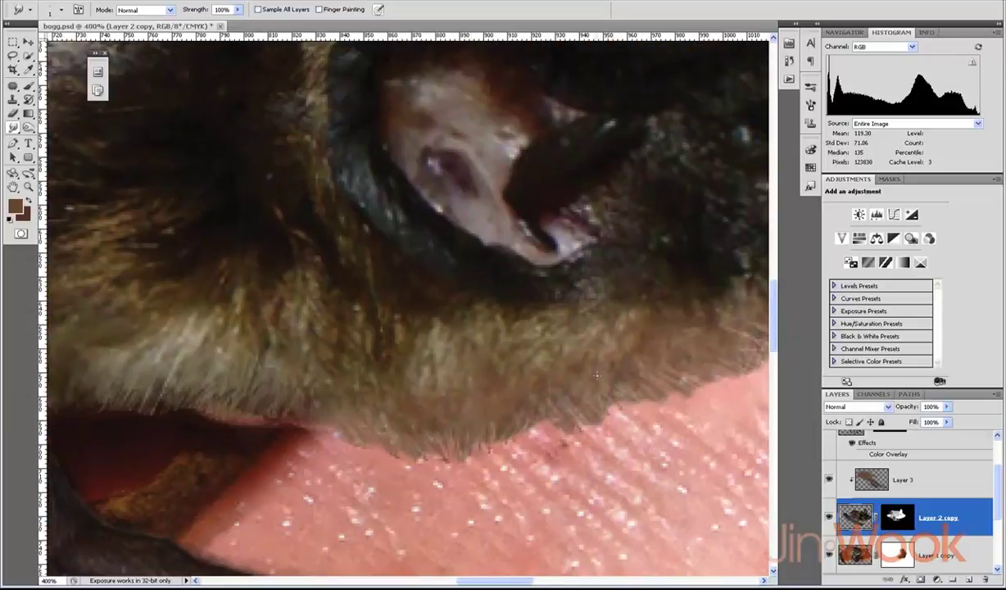
key("5")
key("6")
scroll(607, 326, "up", 3)
scroll(607, 326, "right", 5)
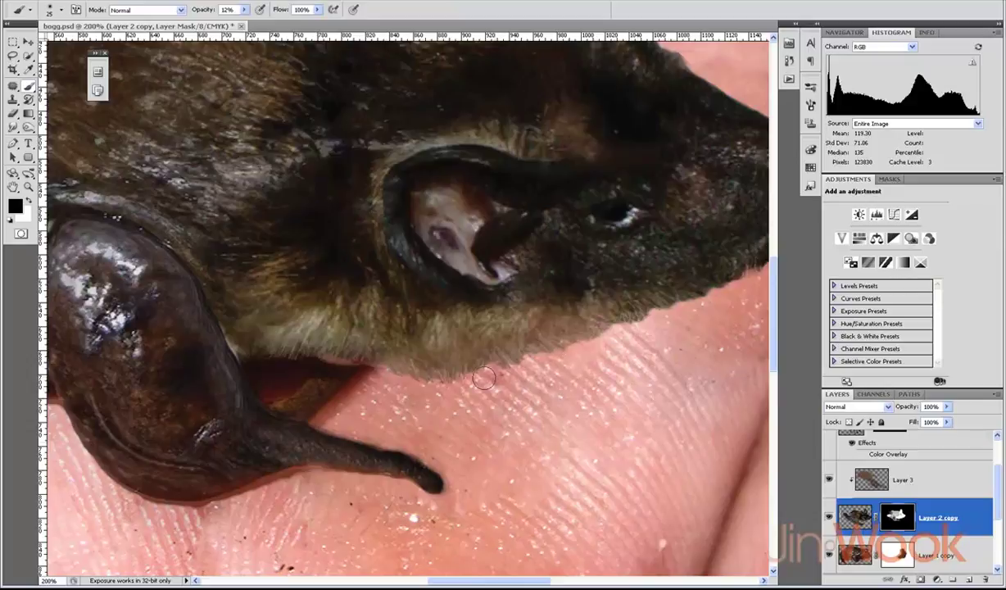
Step: Fade the fur edge along the chin, then zoom out and back in on the bat's head
left_click_drag(483, 377, 416, 369)
key("ctrl+minus")
key("ctrl+minus")
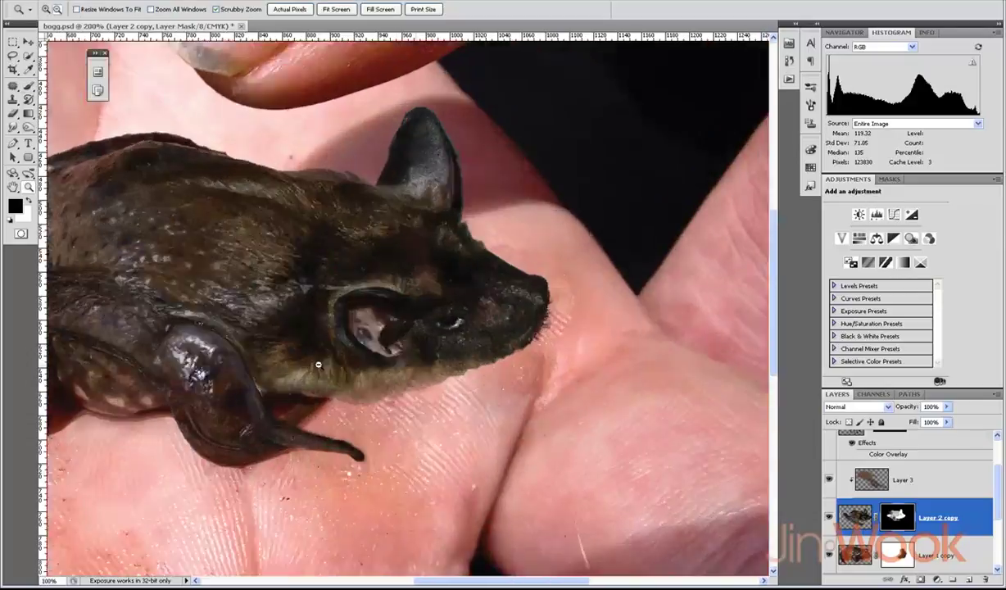
key("ctrl+minus")
key("ctrl+minus")
left_click_drag(507, 360, 557, 360)
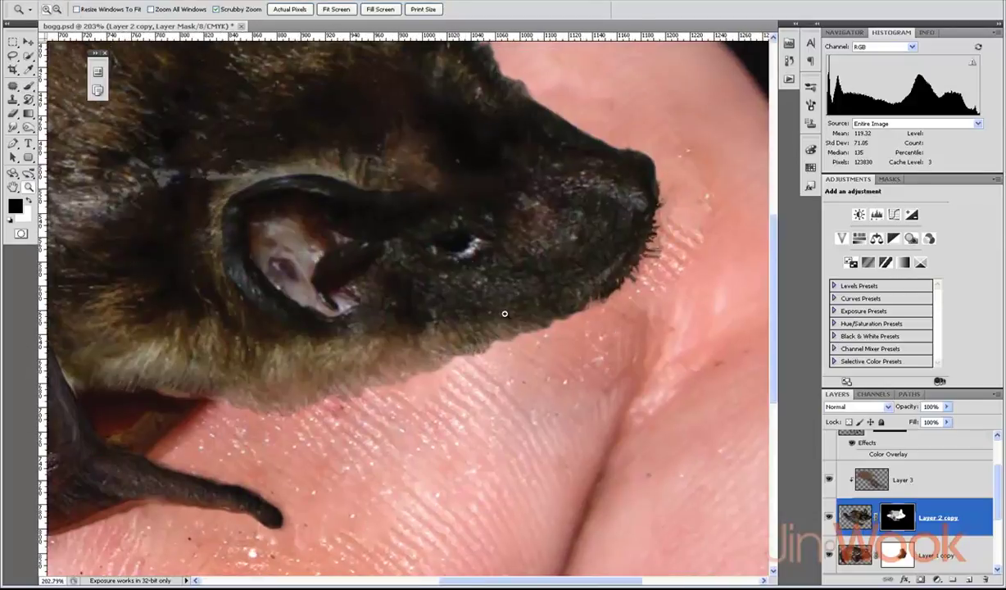
Step: Paint black at 23% opacity on the mask along the snout edge, then view the whole image
key("b")
key("x")
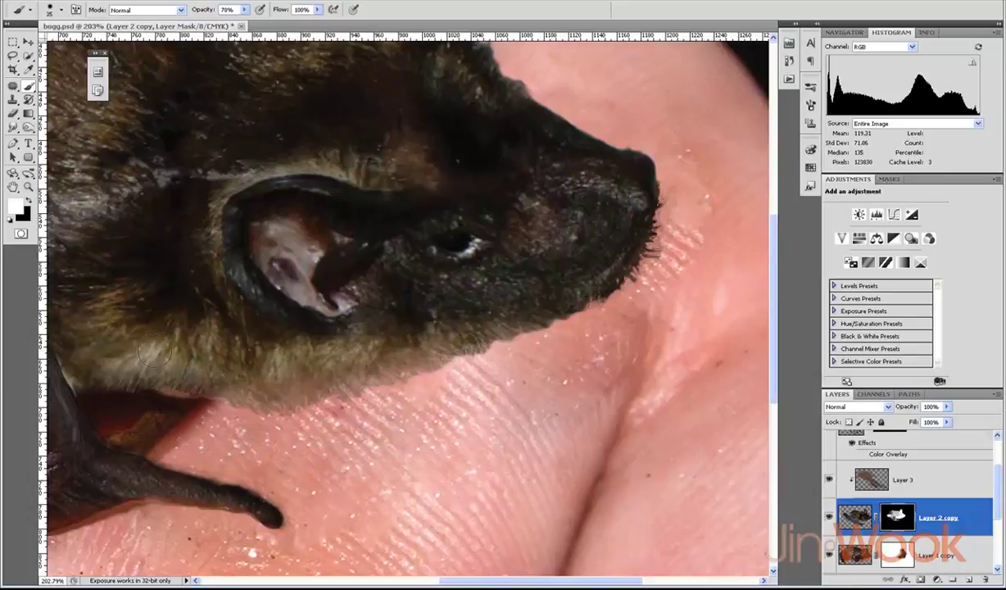
key("2")
key("3")
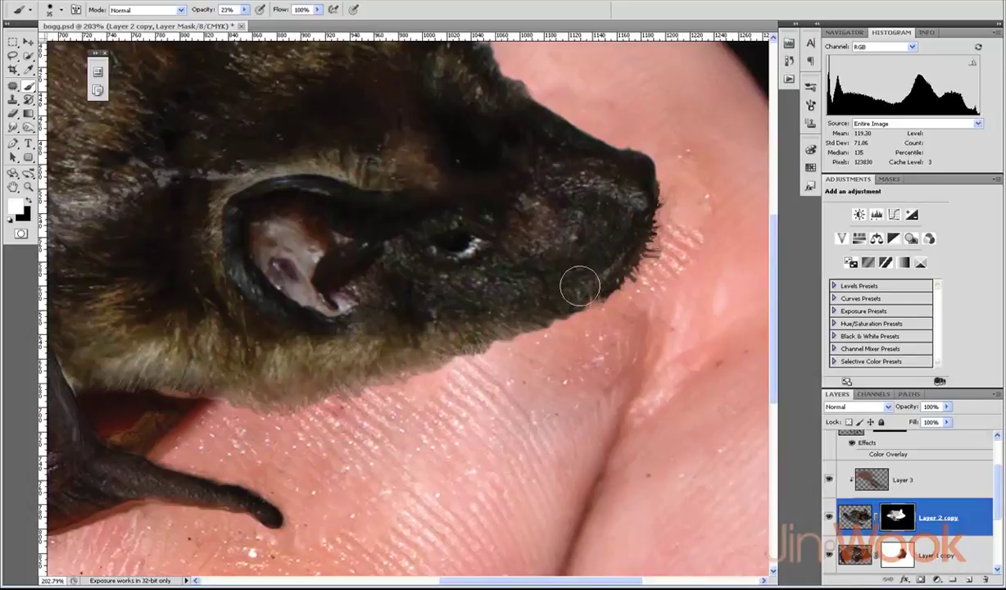
key("x")
left_click_drag(643, 262, 668, 211)
key("bracketleft")
key("bracketleft")
key("bracketleft")
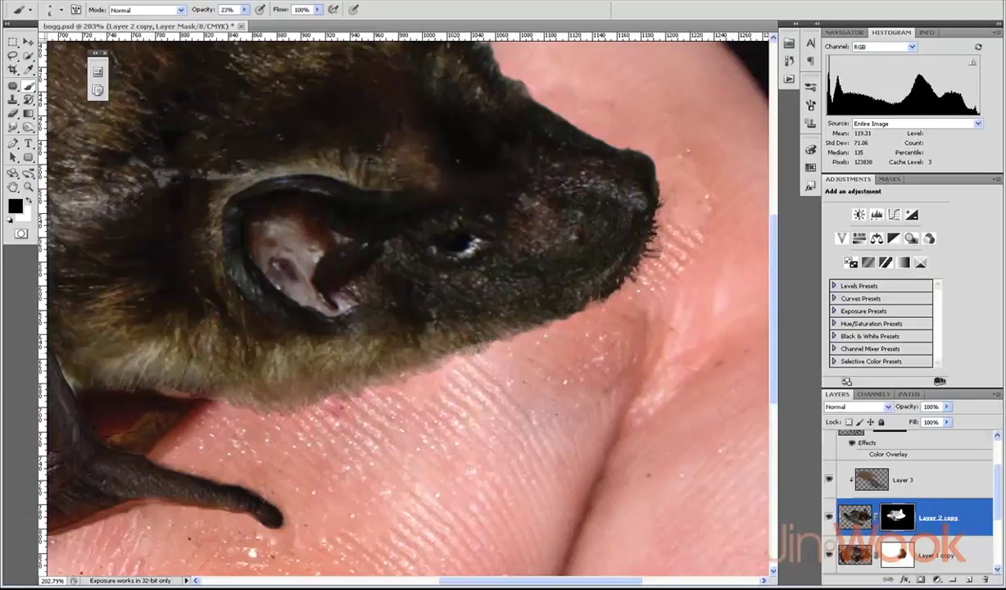
key("ctrl+z")
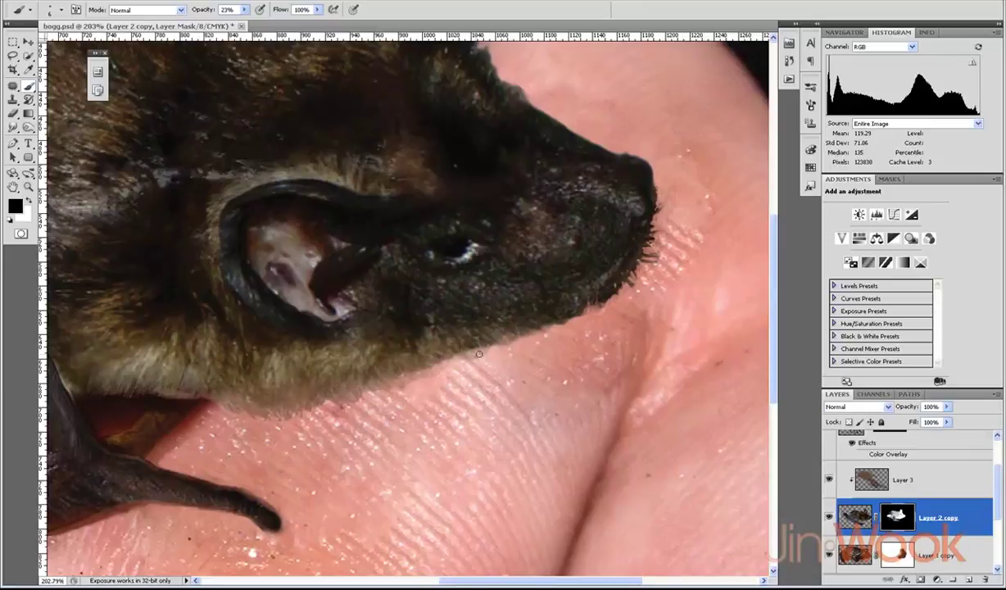
key("z")
left_click_drag(426, 353, 340, 277)
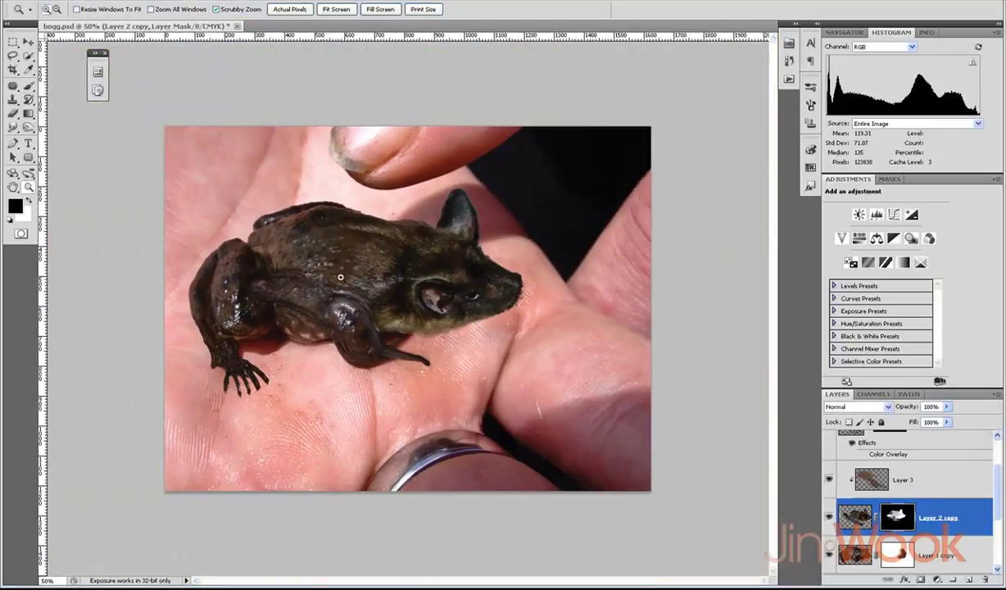
left_click(361, 308)
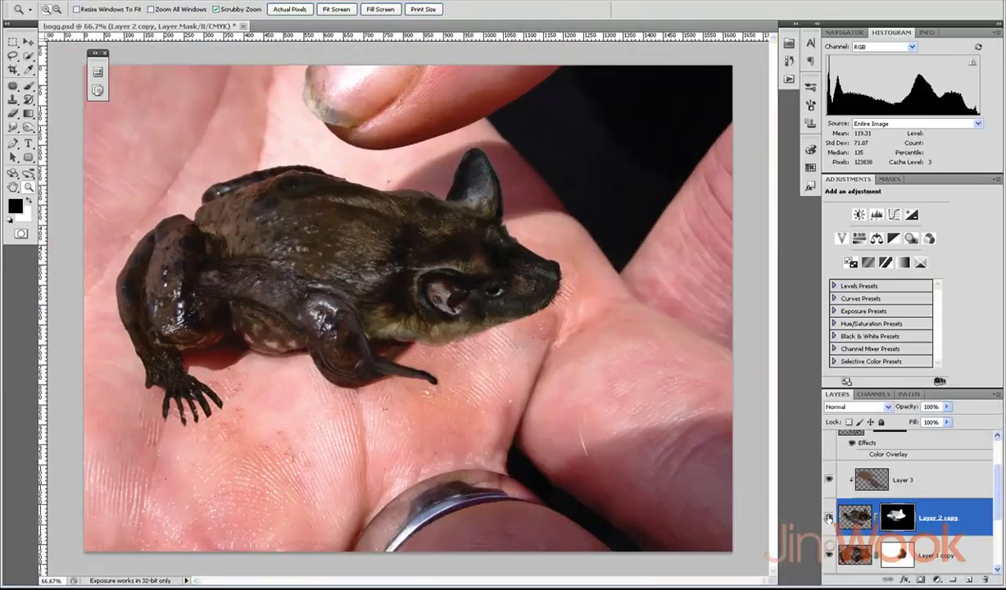
Step: Add Layer 4, paint white on it with a 60 px brush, and set its blend mode to Overlay
left_click(969, 579)
key("b")
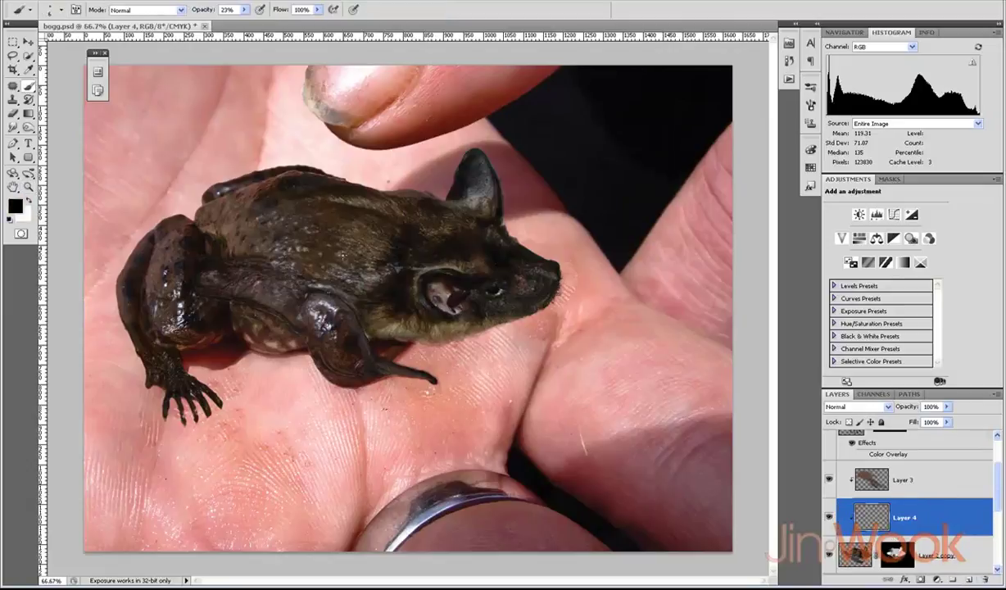
key("x")
left_click_drag(318, 196, 348, 224)
right_click(349, 225)
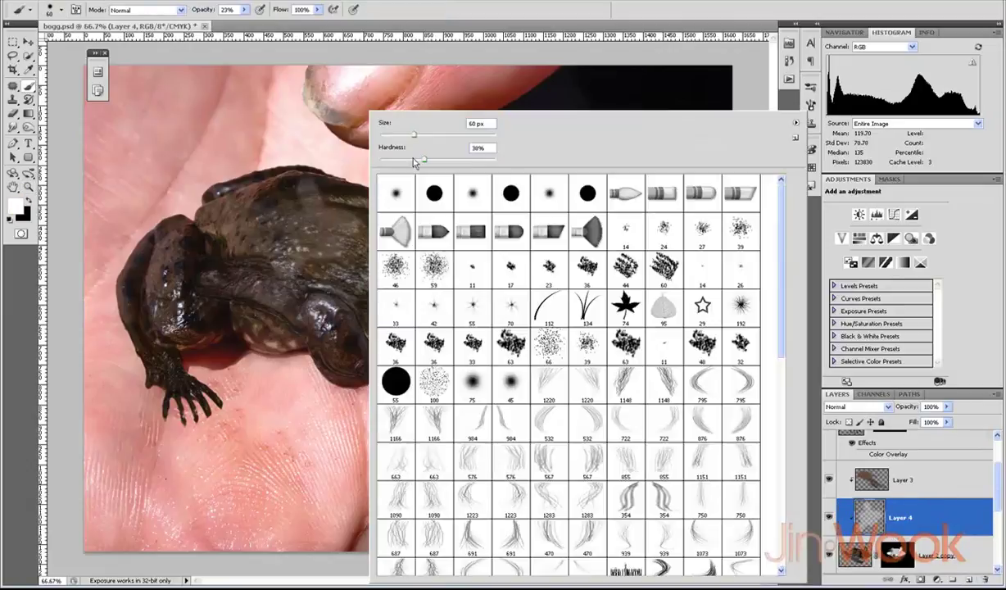
key("Return")
left_click(856, 406)
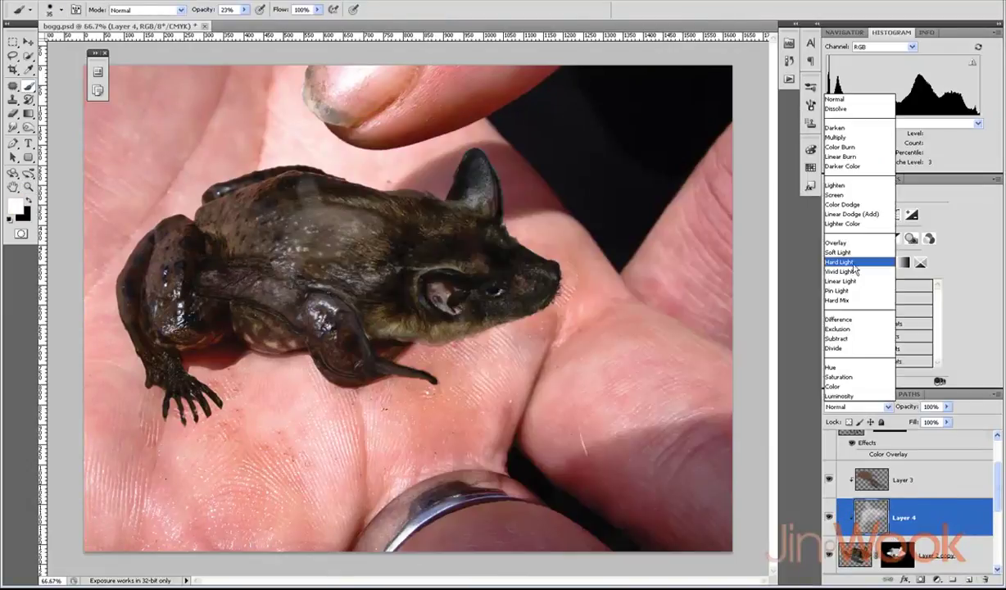
left_click(843, 252)
Step: Paint white highlights over the bat's side, back, ear and eye at 45% then 32% opacity
left_click_drag(312, 288, 272, 271)
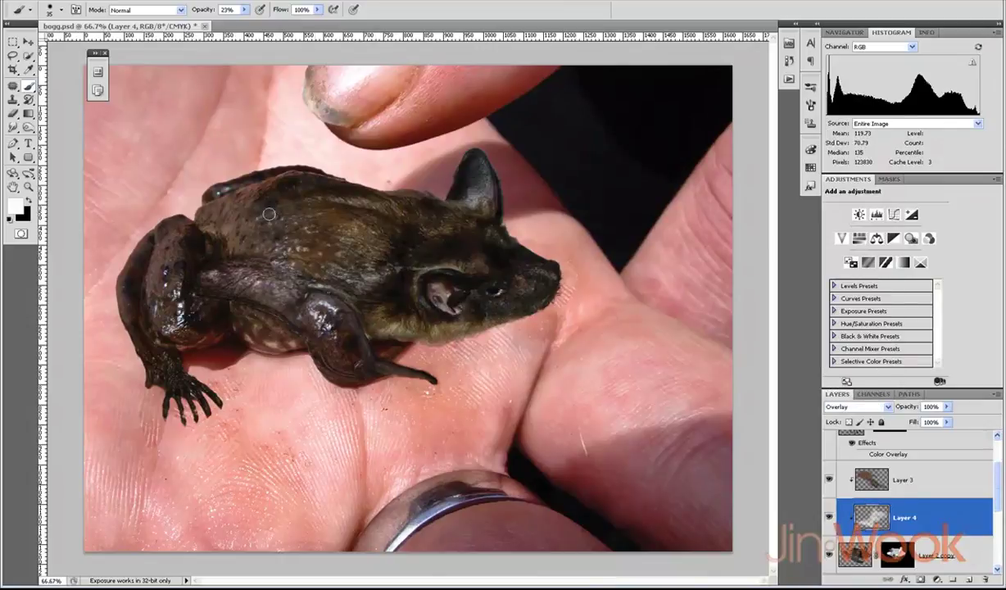
key("bracketleft")
key("bracketleft")
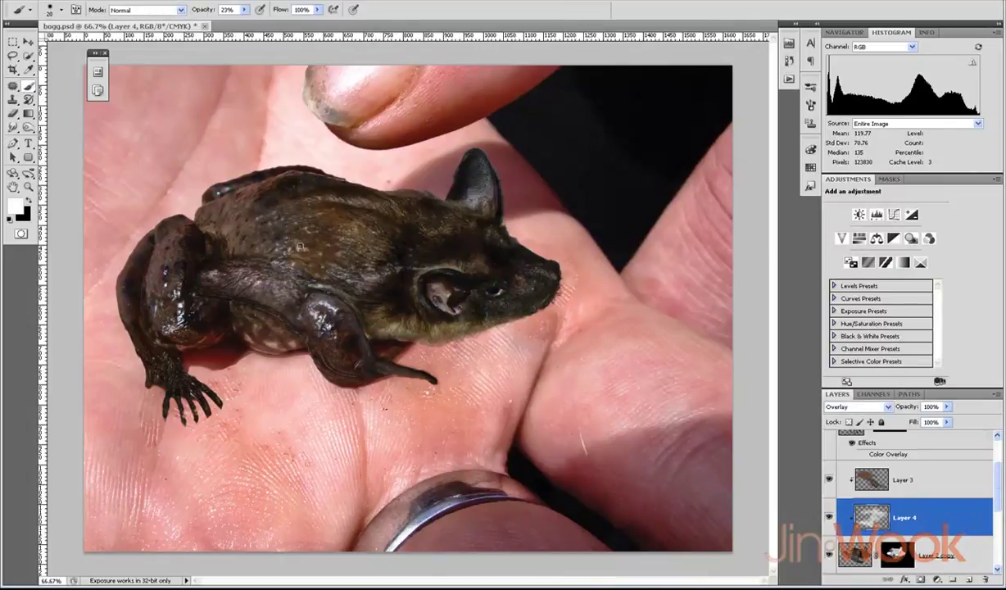
left_click_drag(336, 231, 393, 259)
key("4")
key("5")
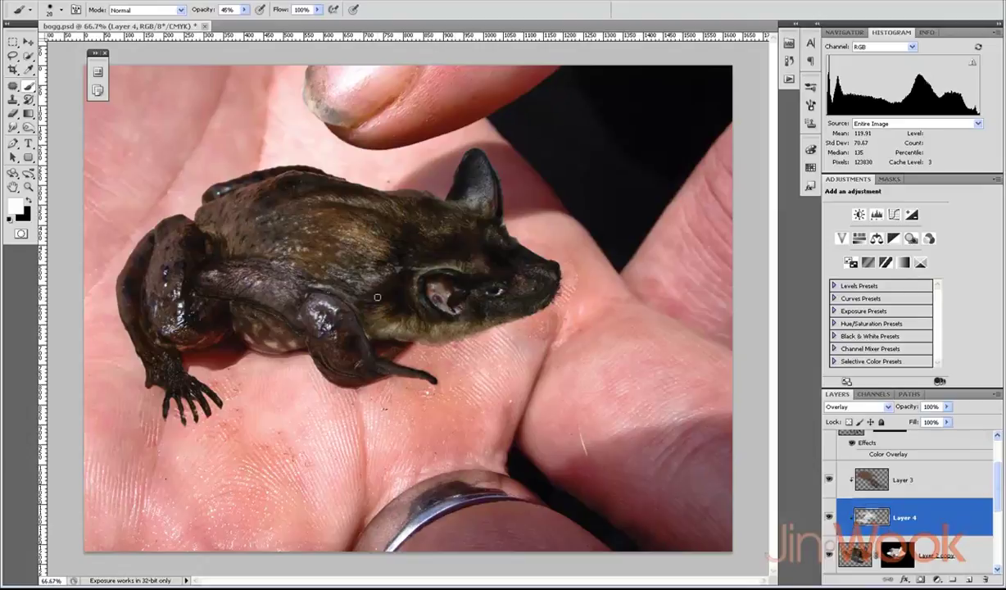
left_click_drag(340, 261, 267, 244)
key("3")
key("2")
left_click_drag(434, 215, 328, 193)
left_click_drag(467, 148, 478, 244)
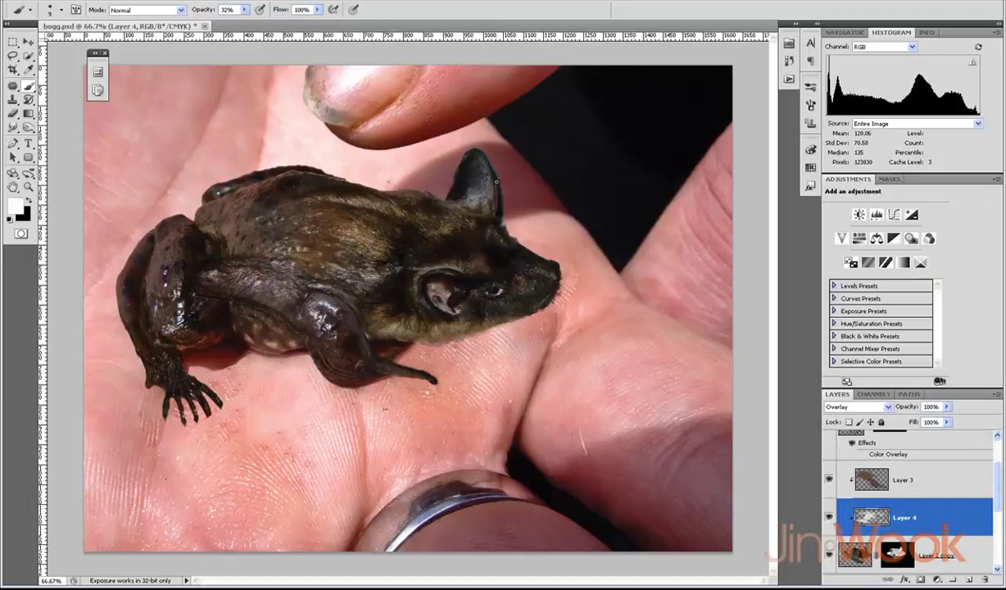
key("bracketleft")
left_click_drag(500, 278, 506, 267)
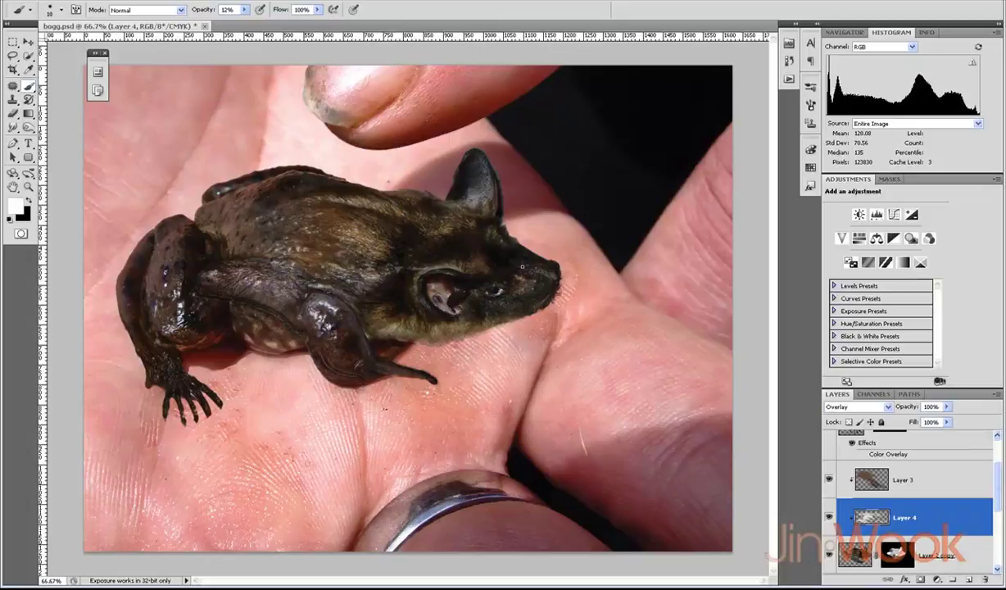
key("e")
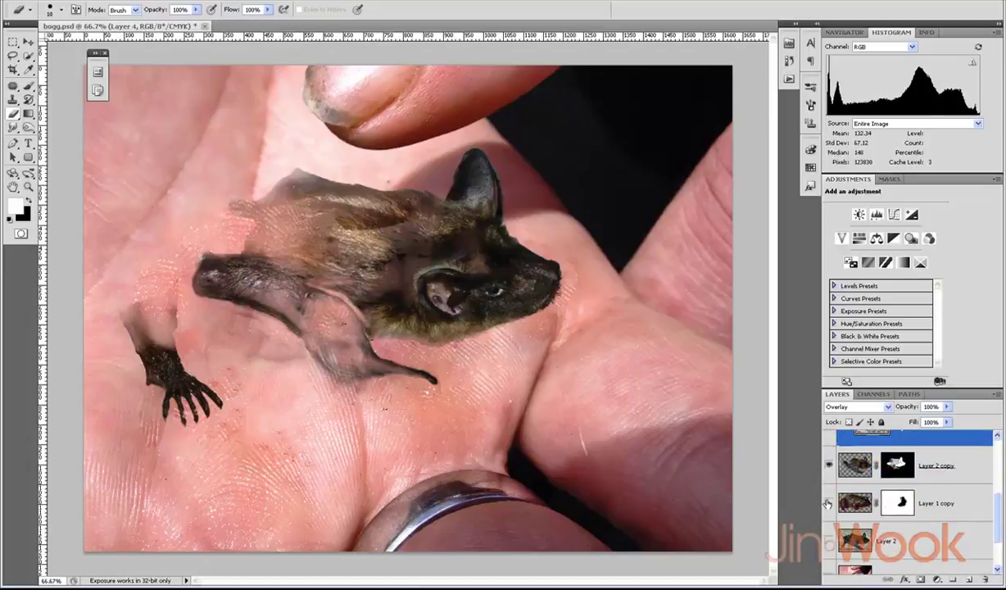
Step: Paint on Layer 1 copy's mask to lighten the shadow under the frog's front leg
key("z")
left_click(335, 305, "alt")
left_click_drag(335, 305, 403, 314)
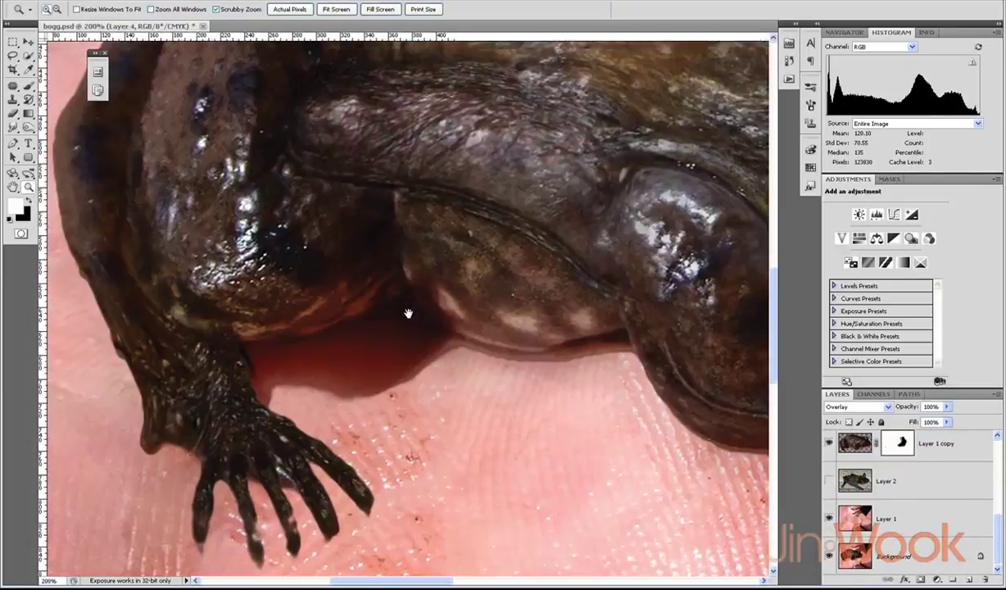
left_click(404, 315, "alt")
key("b")
left_click_drag(379, 381, 385, 383)
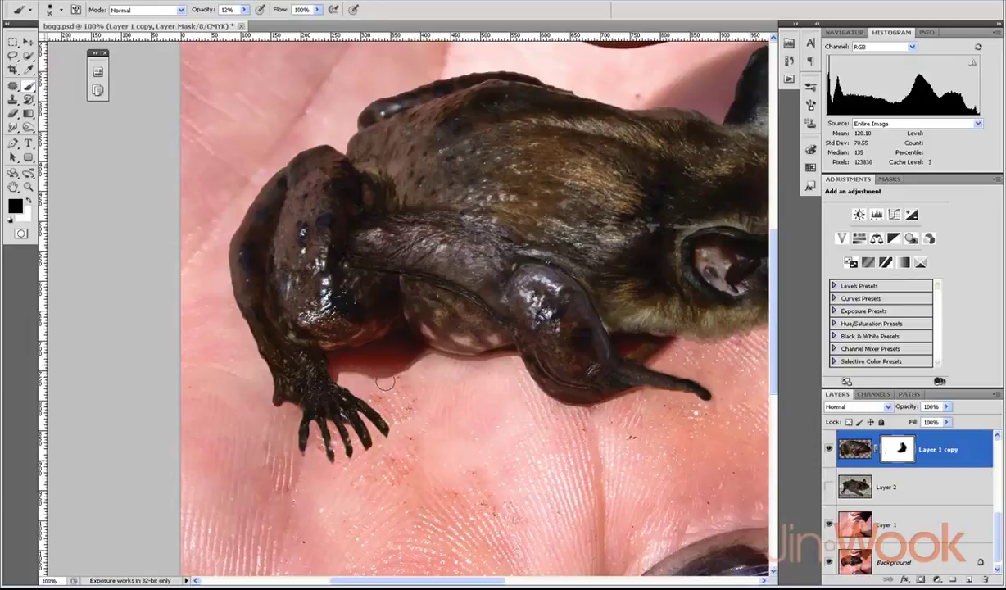
left_click_drag(856, 486, 856, 443)
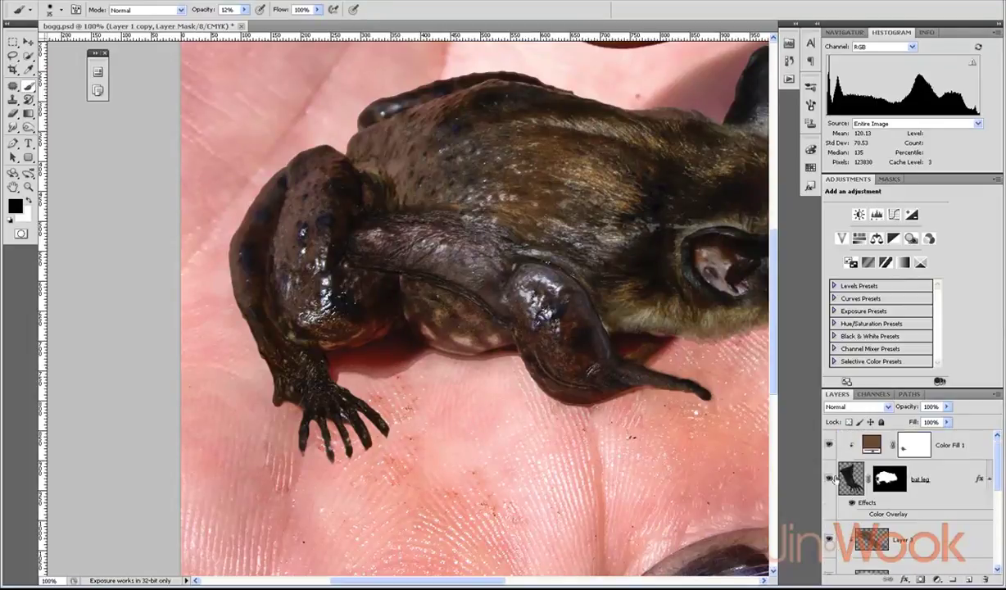
left_click_drag(556, 360, 405, 361)
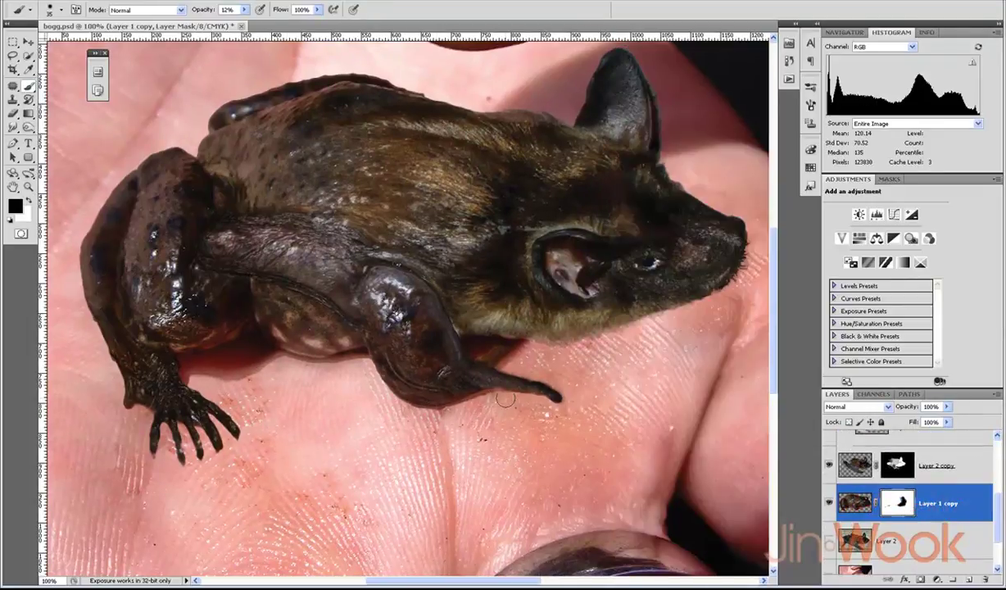
Step: Trace a trial pen path along the leg's underside, make it a selection, then deselect
key("p")
scroll(442, 368, "up", 3)
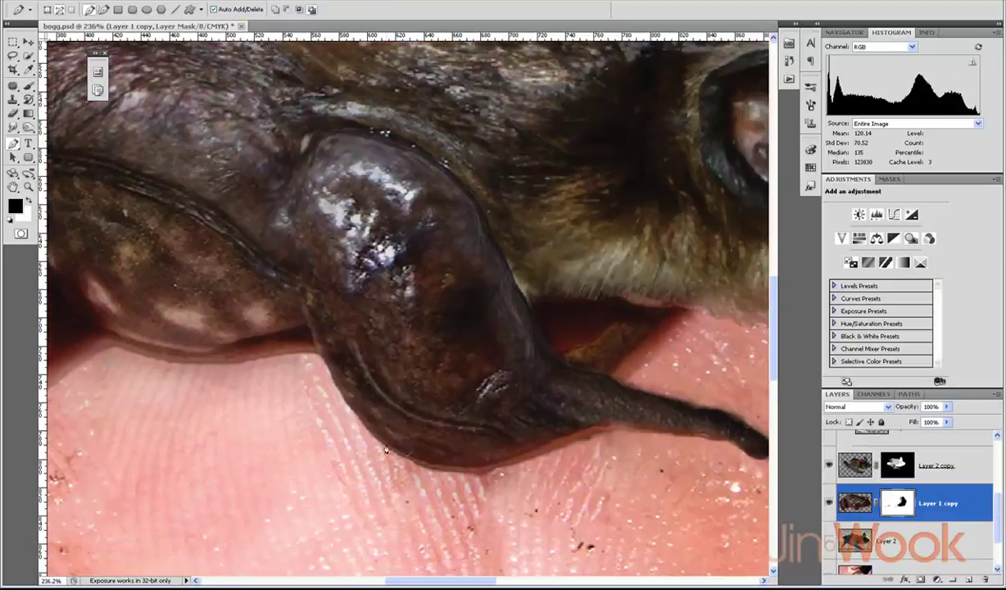
left_click(361, 424)
left_click_drag(486, 466, 550, 457)
scroll(578, 435, "up", 1)
scroll(532, 447, "up", 1)
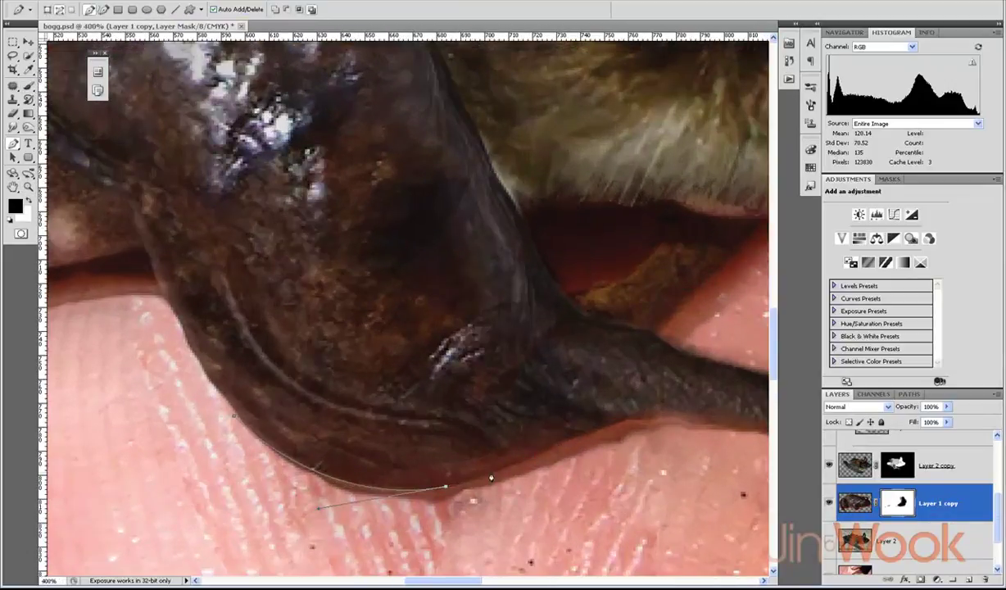
left_click_drag(491, 475, 502, 467)
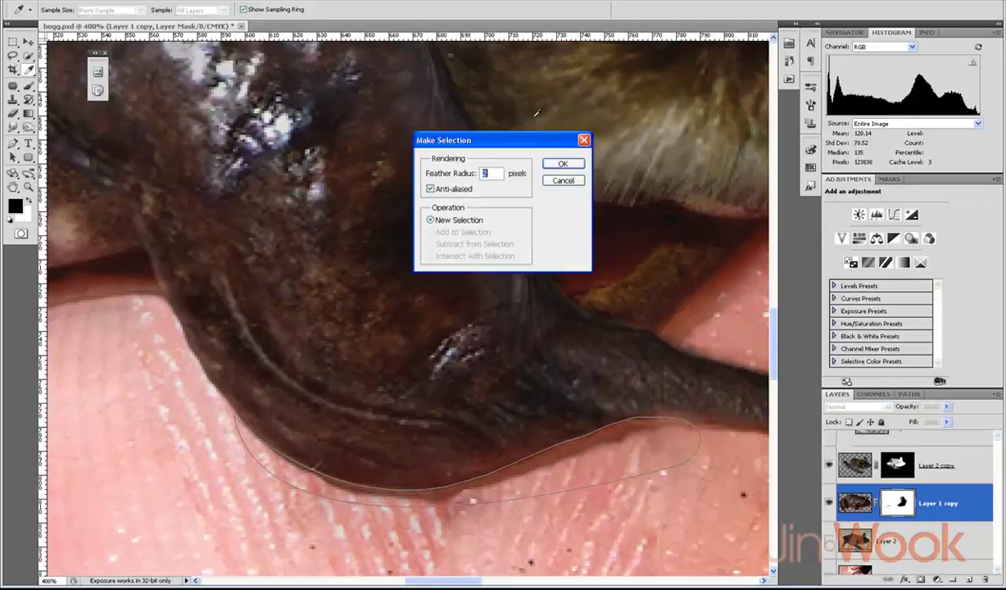
right_click(567, 451)
left_click(606, 506)
key("Return")
key("ctrl+d")
key("ctrl+0")
Step: At 300% zoom, pen-trace curved anchors along the lip edge and palm contour
key("z")
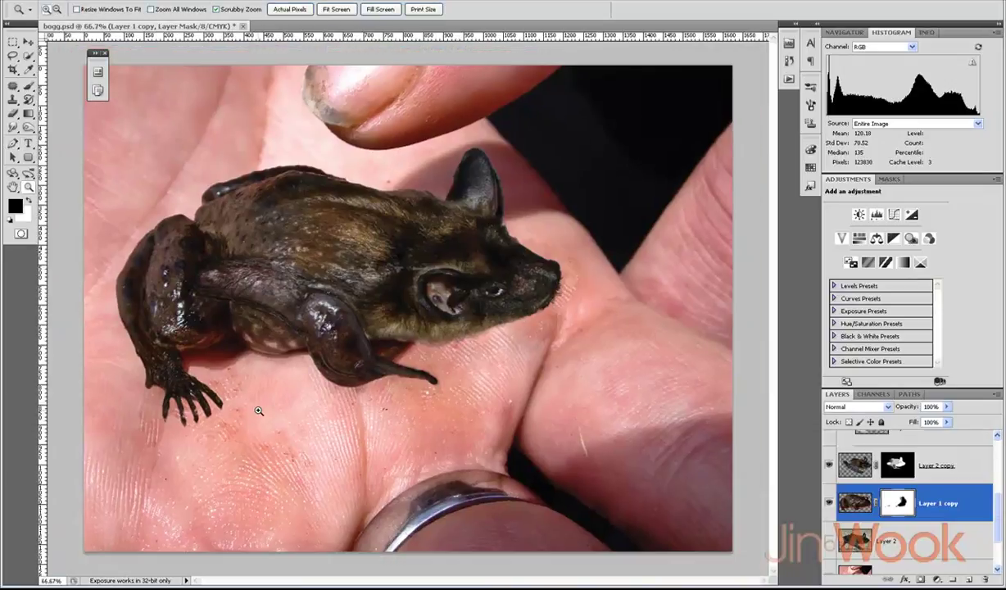
left_click(425, 407)
left_click(425, 407)
left_click(442, 433)
key("p")
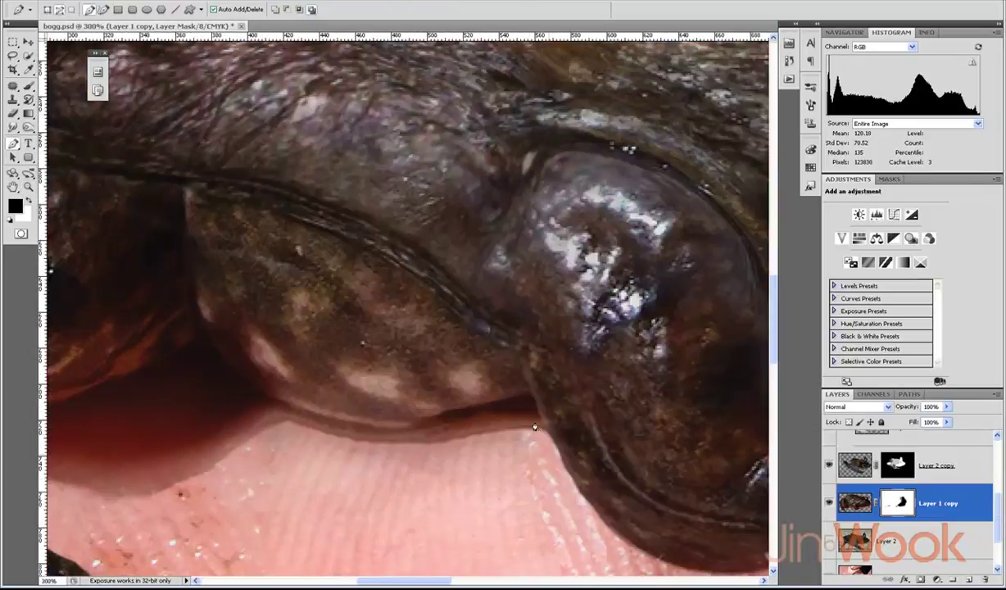
mouse_move(278, 422)
left_mouse_down()
mouse_move(266, 422)
mouse_move(511, 401)
left_mouse_up()
left_click_drag(304, 414, 294, 430)
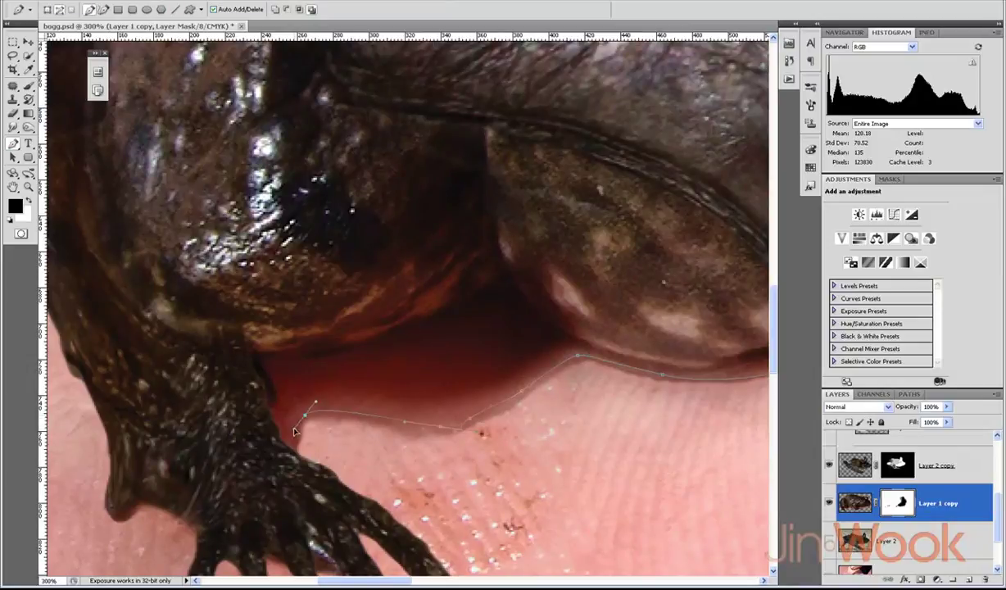
left_click(626, 473)
left_click_drag(703, 461, 453, 461)
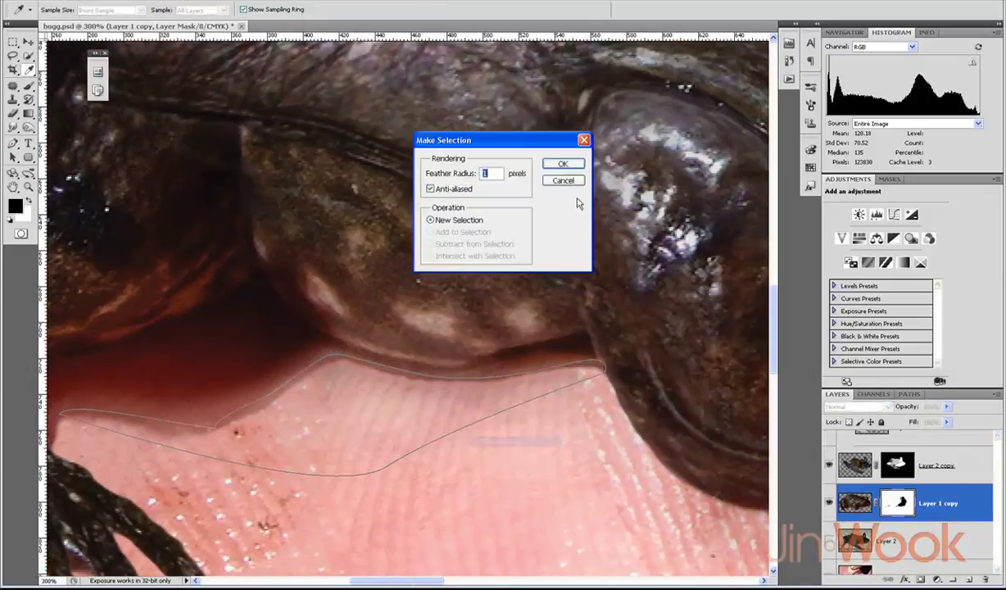
Step: Close the path under the belly and make a selection with a 1-pixel feather
left_click(554, 169)
key("ctrl+z")
right_click(554, 169)
left_click(581, 205)
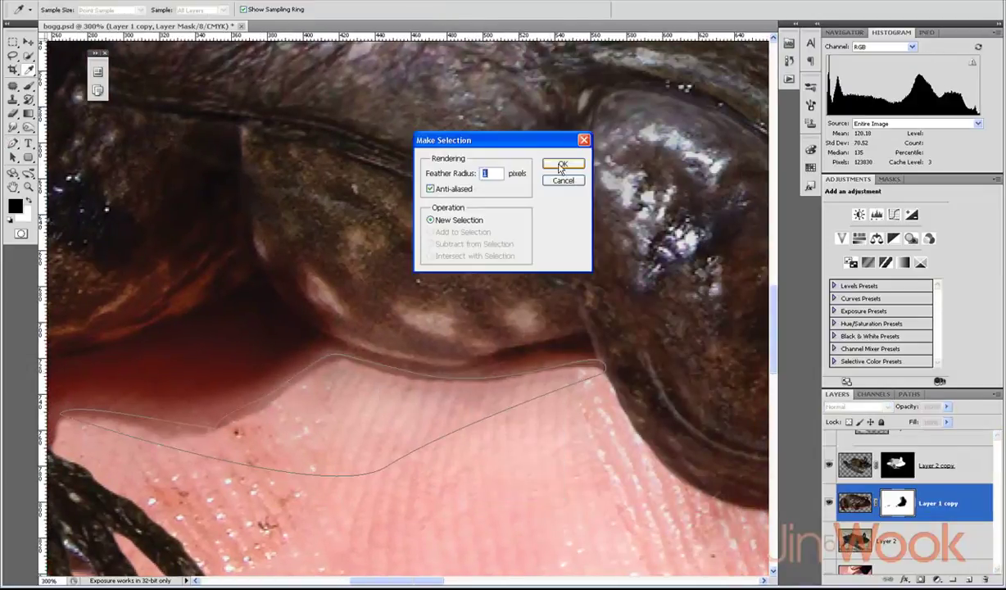
left_click(562, 164)
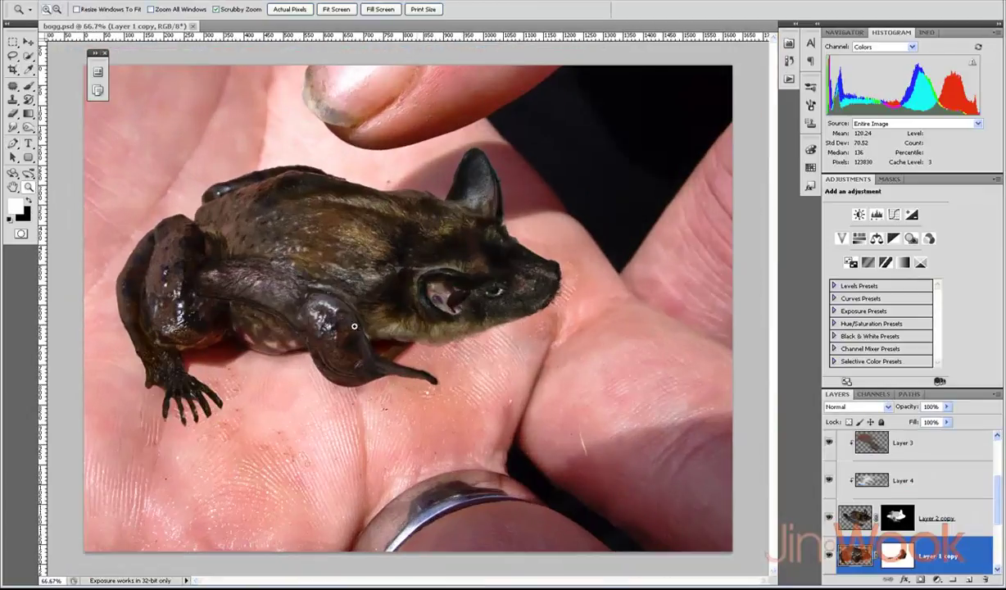
Step: Add a new layer above Layer 3 and paint black into the gap under the leg
left_click(354, 326)
left_click(354, 326)
left_click(901, 442)
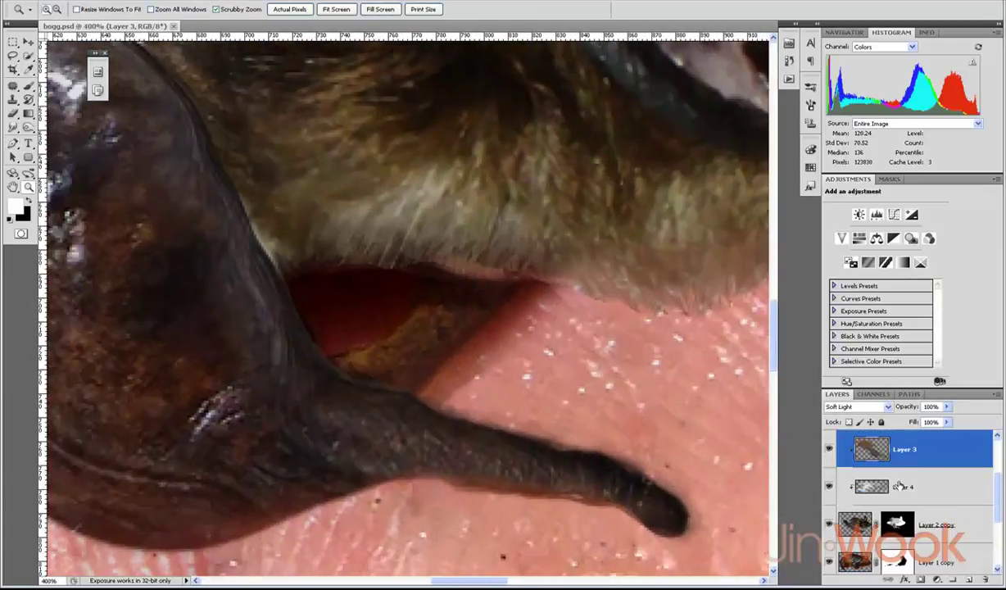
scroll(901, 479, "up", 1)
left_click(969, 579)
key("x")
key("b")
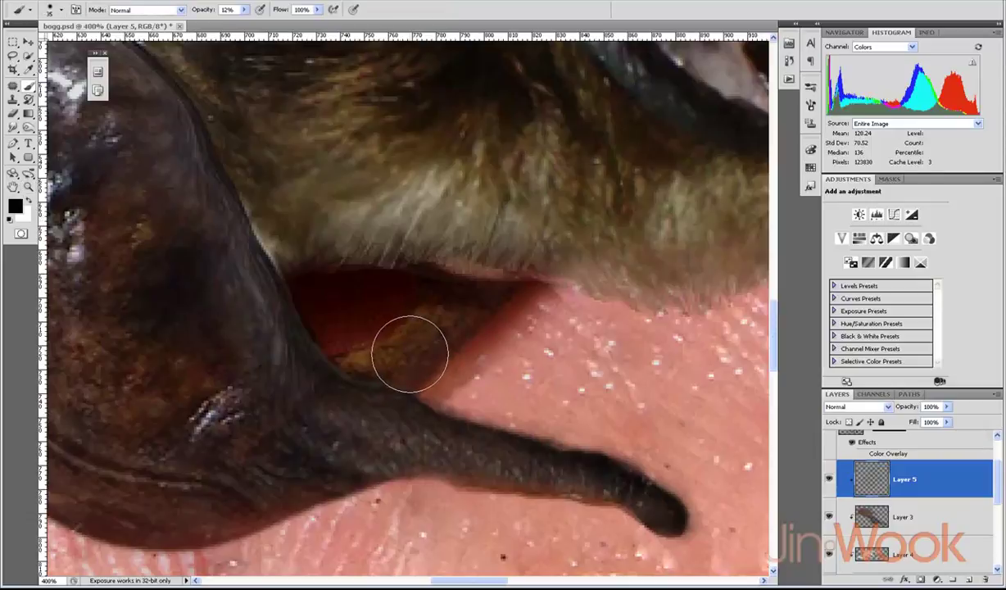
key("0")
left_click_drag(415, 343, 372, 371)
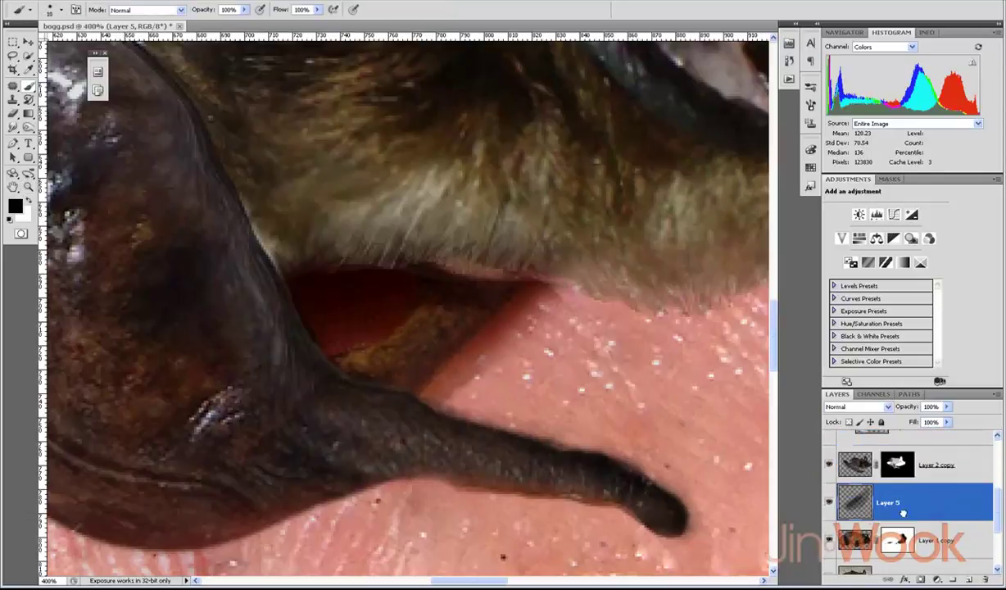
mouse_move(424, 318)
left_mouse_down()
mouse_move(347, 362)
mouse_move(520, 275)
left_mouse_up()
Step: Set Layer 5 to Soft Light at 85% opacity and undo the last stroke
left_click(858, 406)
left_click(843, 247)
key("ctrl+z")
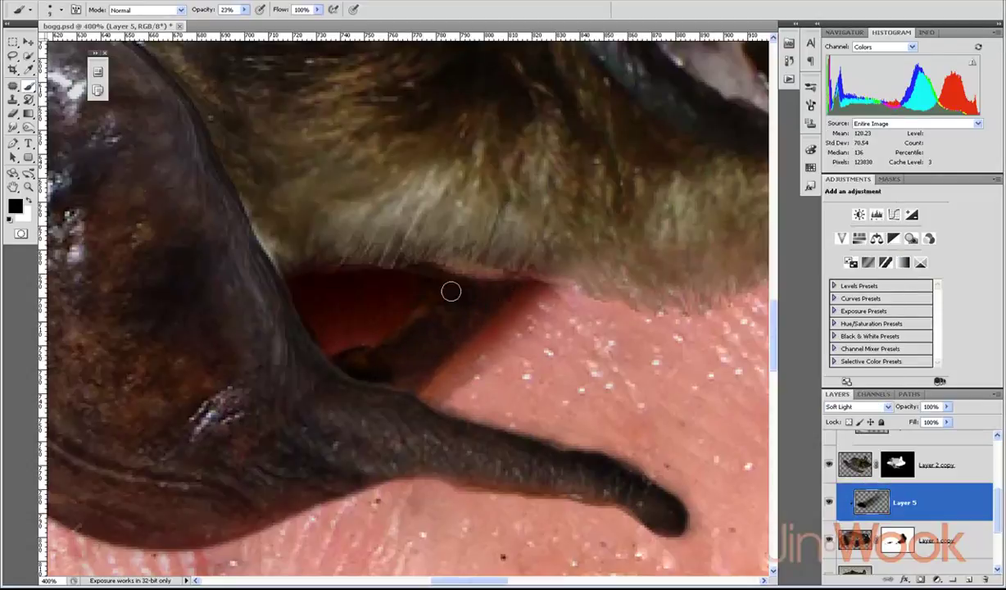
key("8")
key("5")
key("z")
key("ctrl+0")
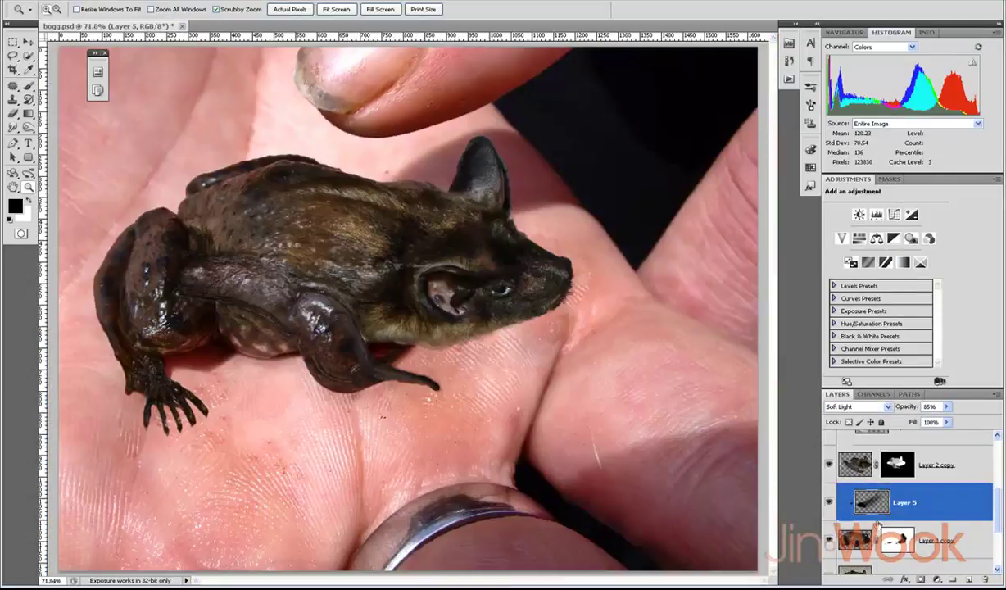
left_click(427, 359)
Step: Pen-trace from the bat's chin along the belly and foot, then load the path as a selection
key("p")
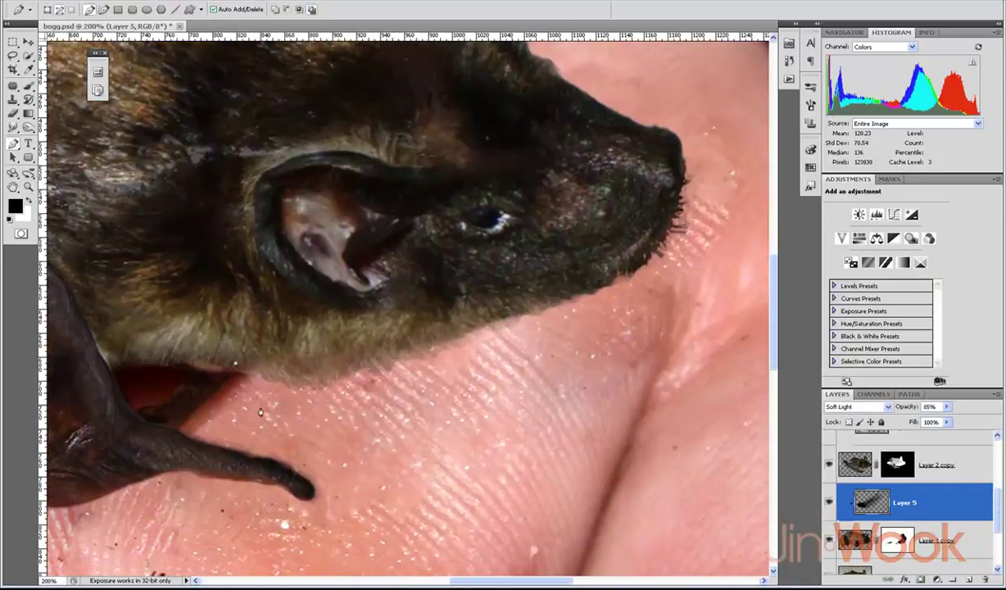
key("ctrl+alt+z")
key("ctrl+alt+z")
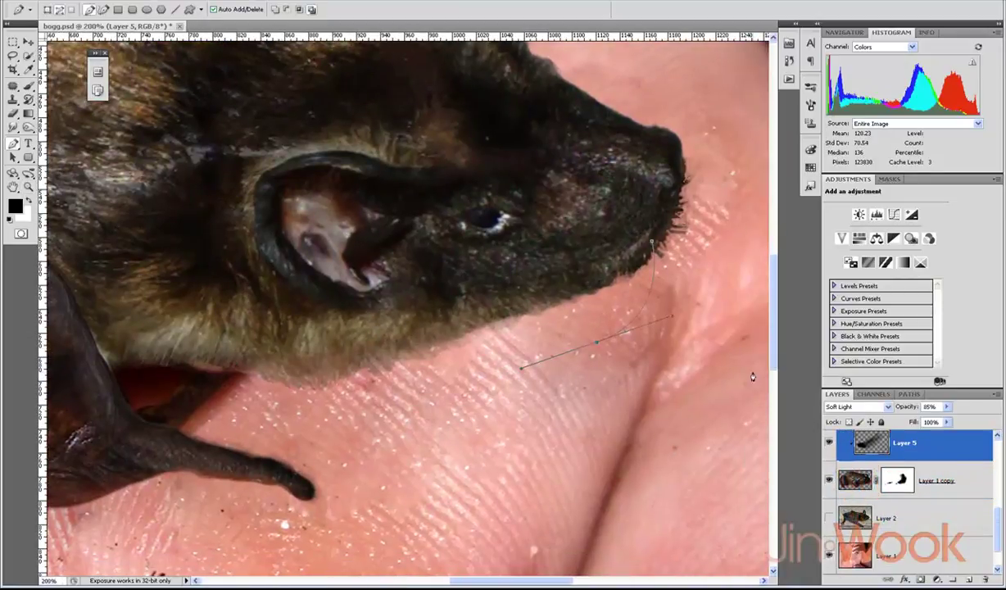
key("ctrl+alt+z")
key("ctrl+alt+z")
key("ctrl+alt+z")
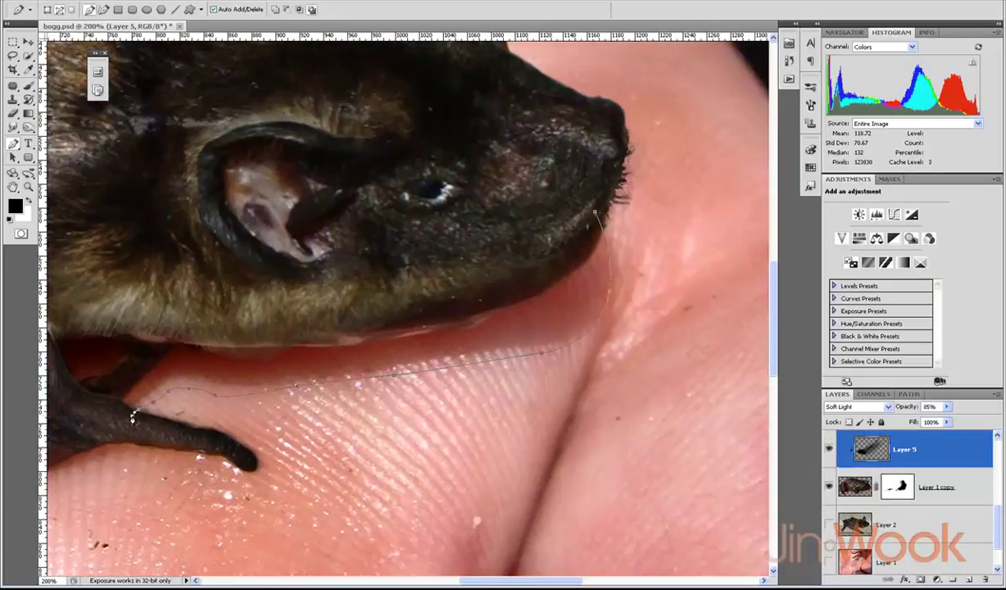
left_click_drag(133, 418, 392, 379)
scroll(515, 449, "left", 5)
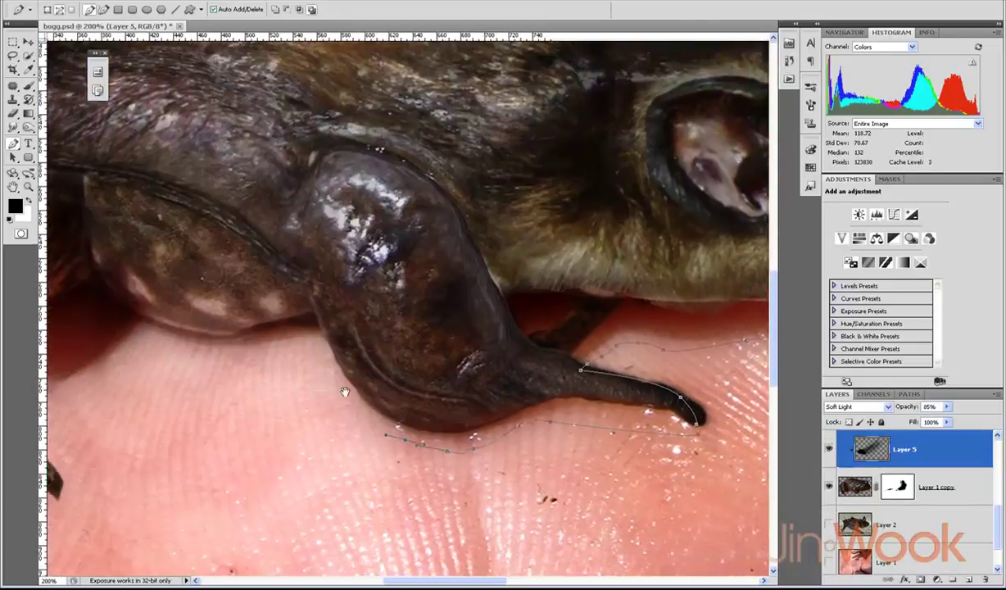
scroll(409, 426, "left", 5)
scroll(319, 407, "left", 5)
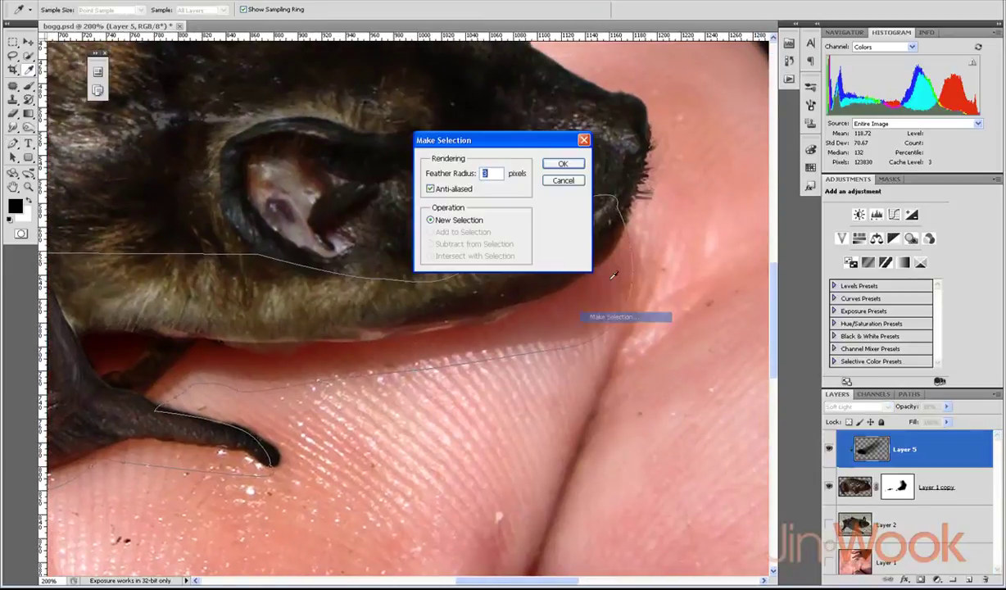
key("Return")
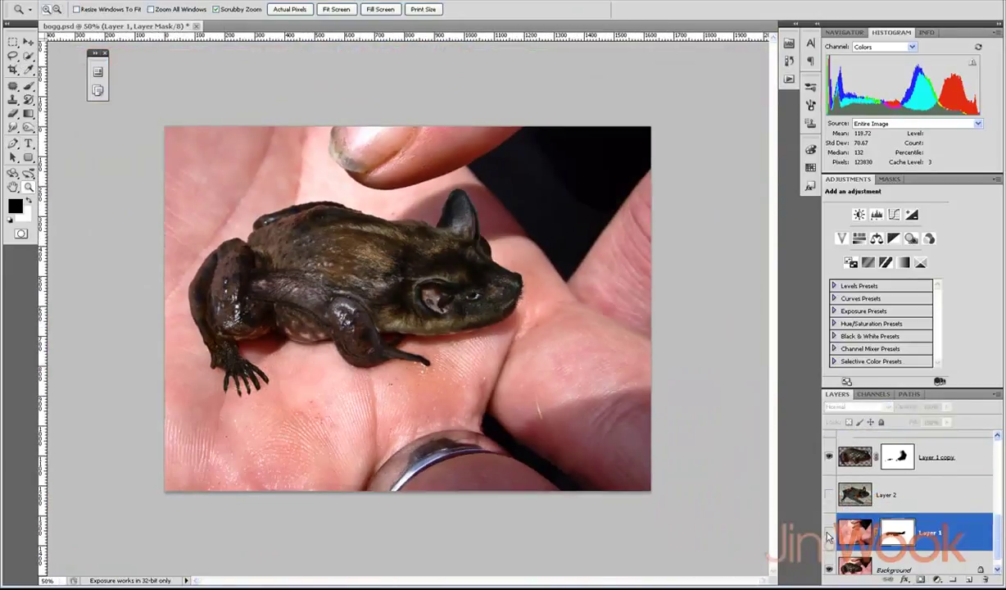
Step: Paint dark red shadow on the palm between the foot's toes, enlarging the brush to 20
key("ctrl+plus")
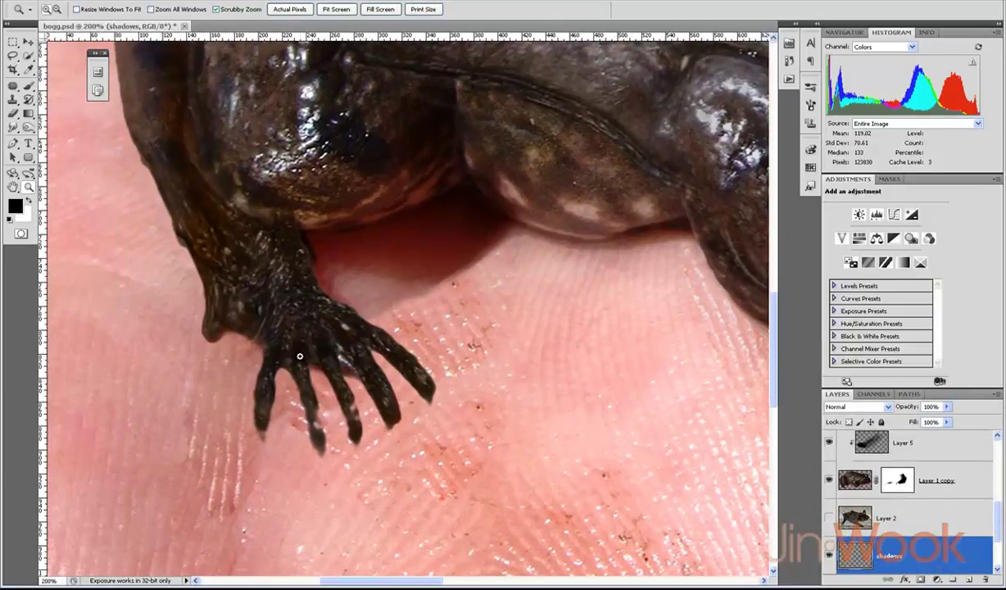
key("b")
left_click(309, 431, "alt")
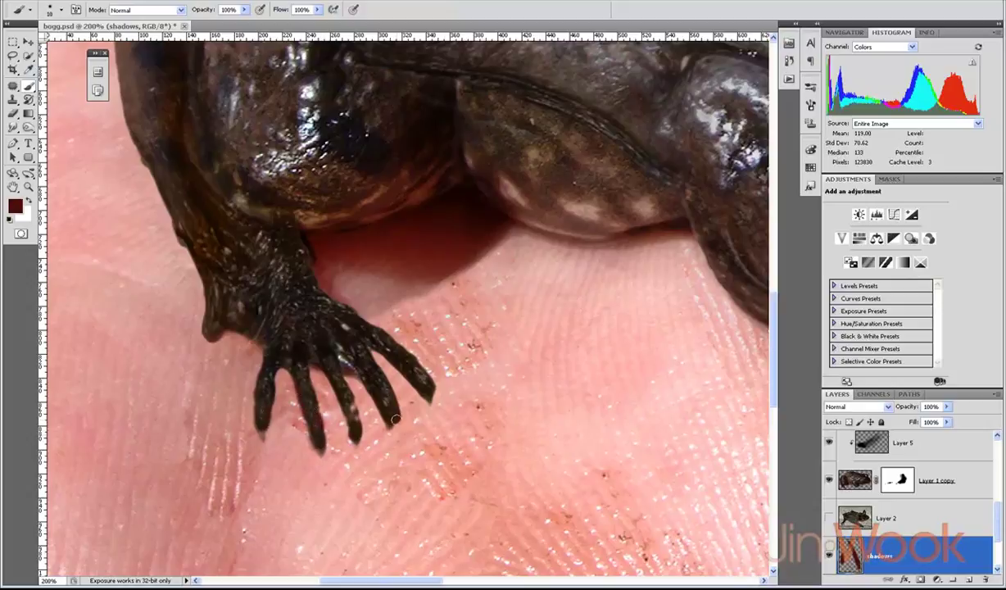
left_click_drag(367, 385, 383, 357)
right_click(856, 554)
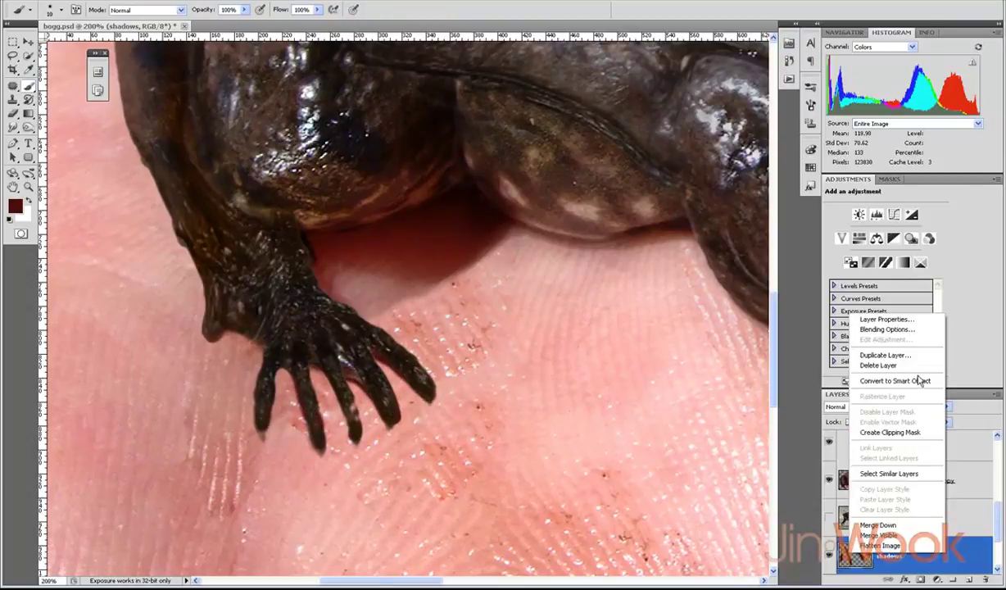
key("Escape")
key("bracketright")
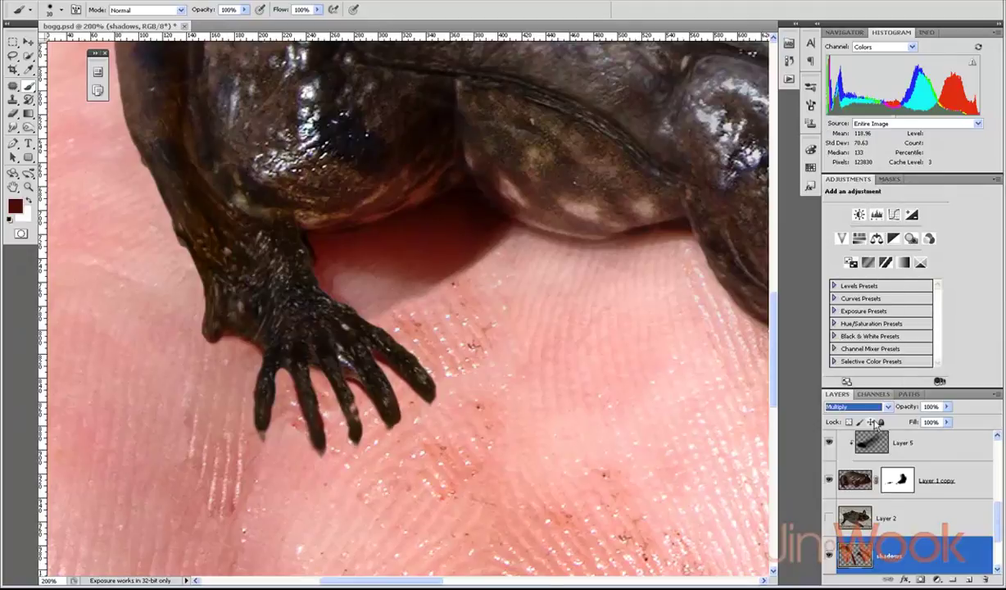
Step: Convert the shadows layer to a smart object and bring up Gaussian Blur
right_click(856, 554)
left_click(886, 394)
key("alt+t")
left_click(315, 128)
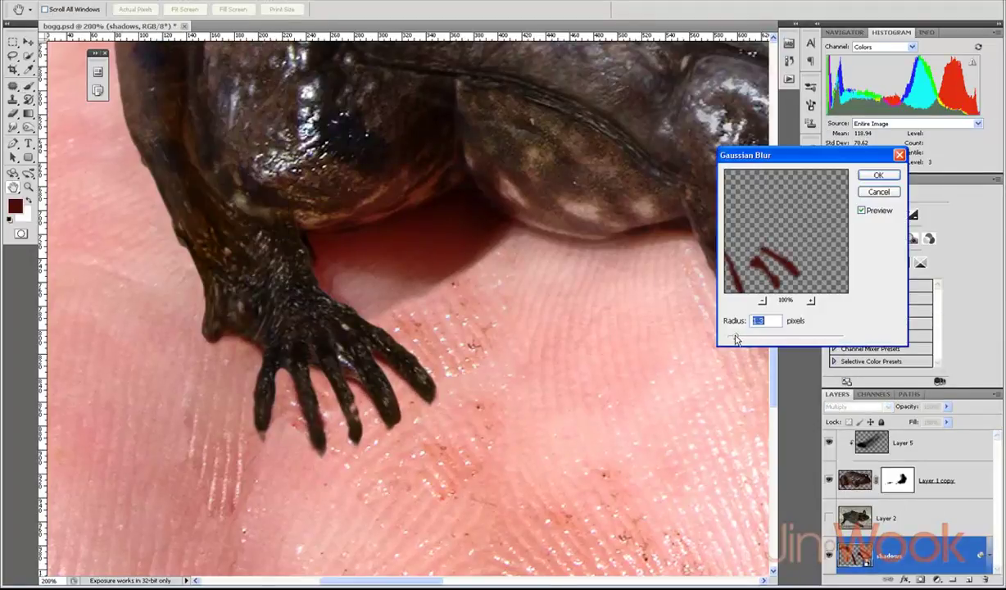
Step: Apply the Gaussian Blur to the shadows layer and fit the image on screen
left_click(878, 177)
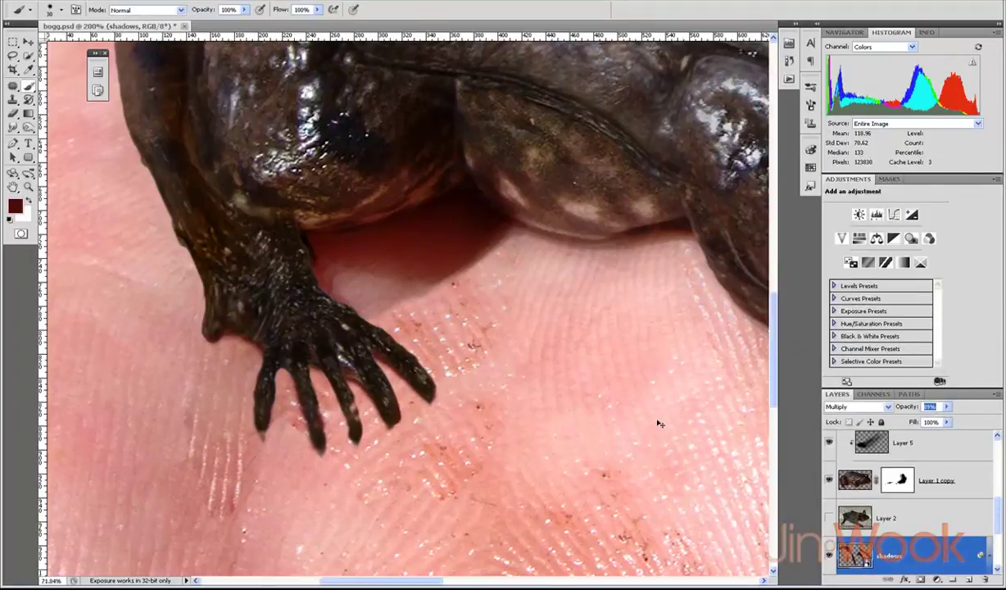
key("z")
key("ctrl+0")
Step: Give the shadows layer a black Color Overlay layer style
double_click(856, 555)
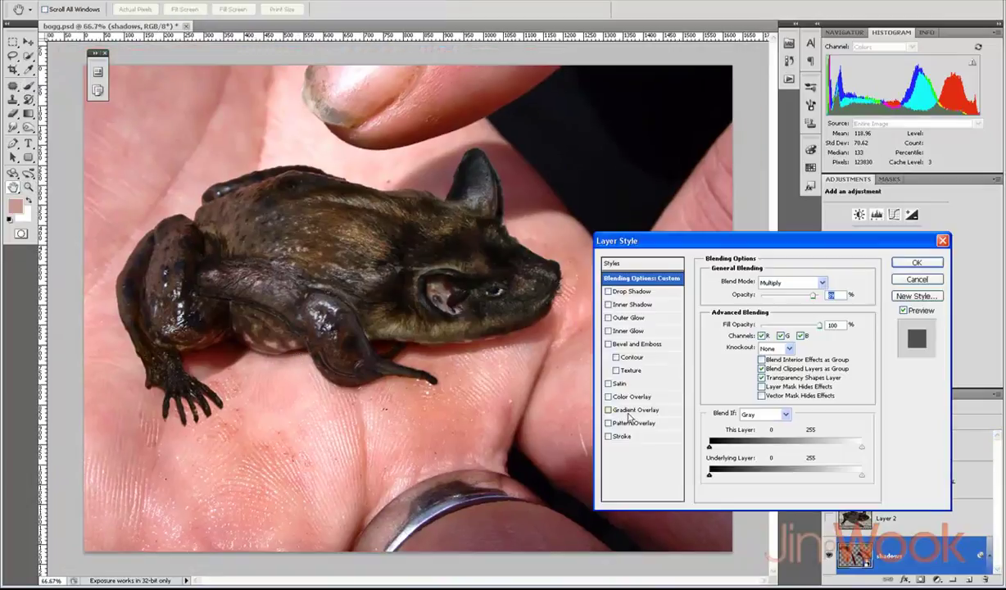
left_click(631, 397)
left_click(828, 281)
left_click(791, 184)
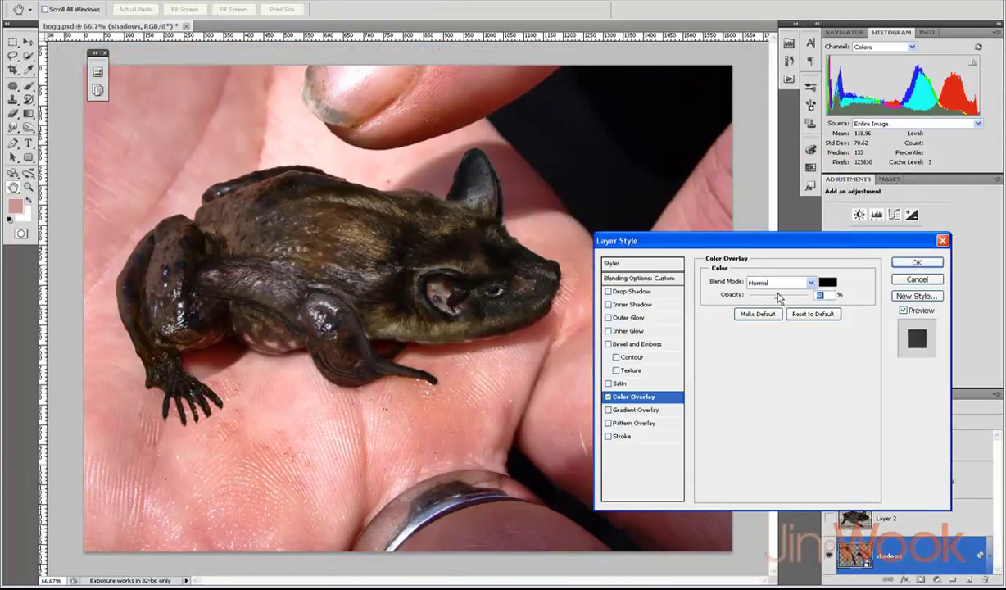
key("Return")
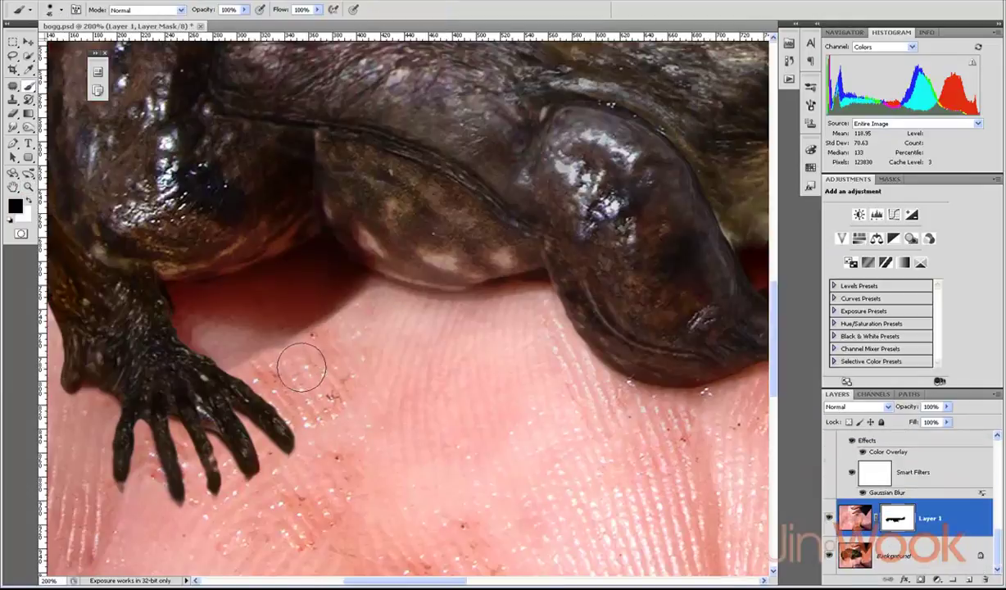
Step: Set the brush to white at 12% opacity and zoom out to the whole frog
right_click(314, 115)
key("Return")
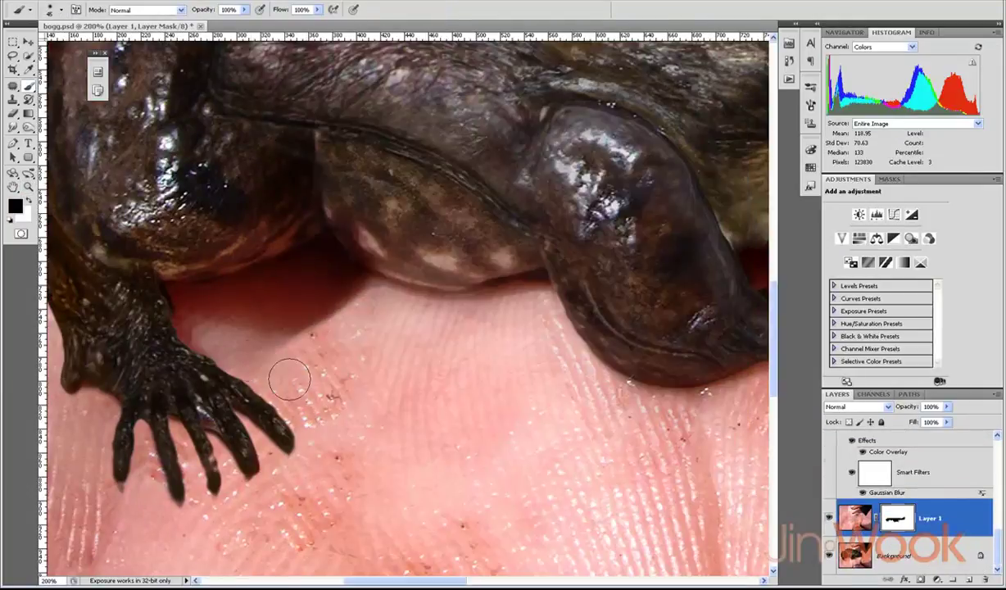
key("x")
key("1")
key("2")
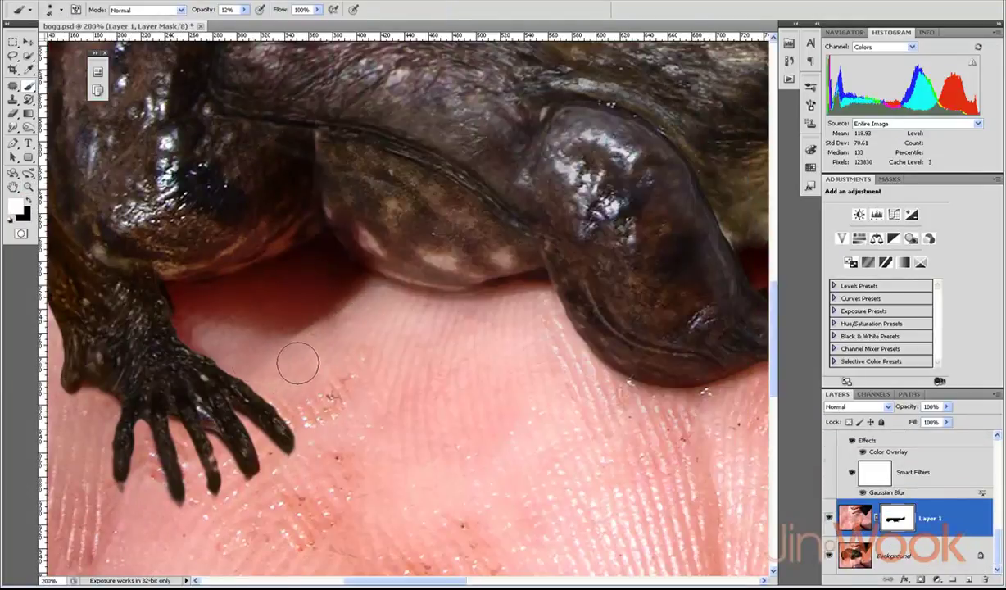
key("z")
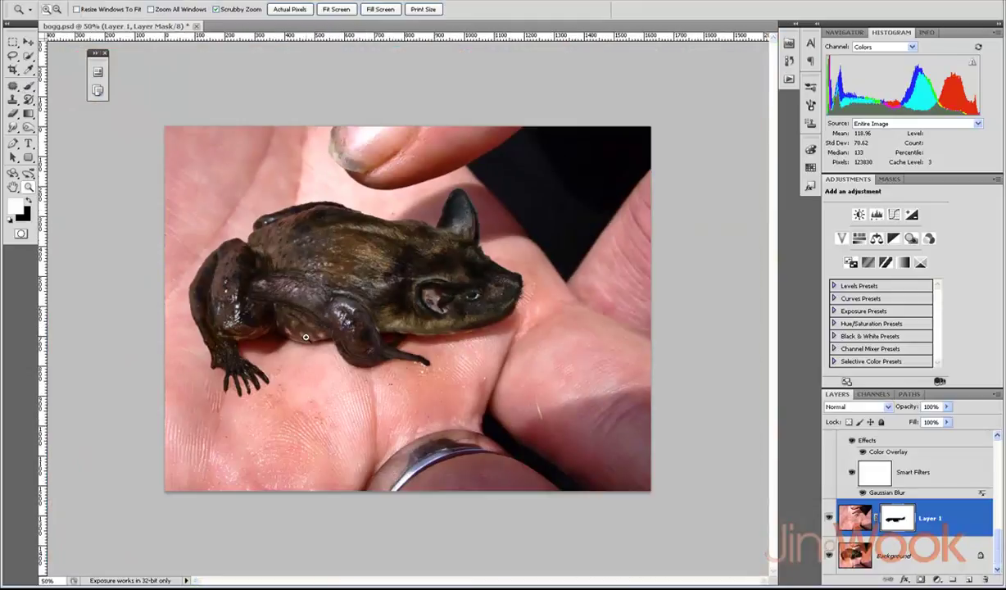
left_click(307, 354)
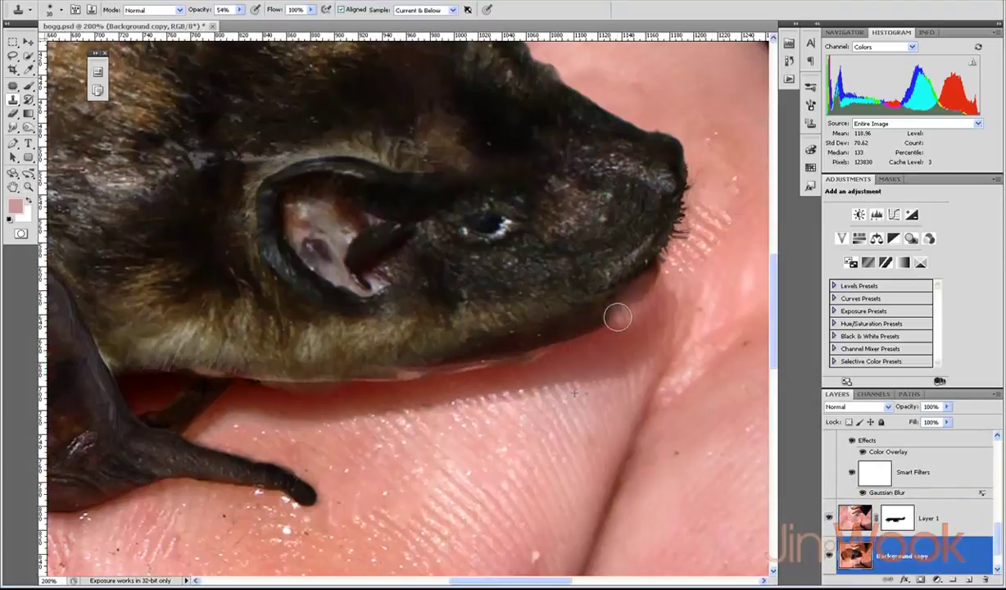
Step: Patch the skin beside the snout with the Patch tool and deselect
key("j")
mouse_move(606, 282)
left_mouse_down()
mouse_move(563, 344)
mouse_move(258, 378)
left_mouse_up()
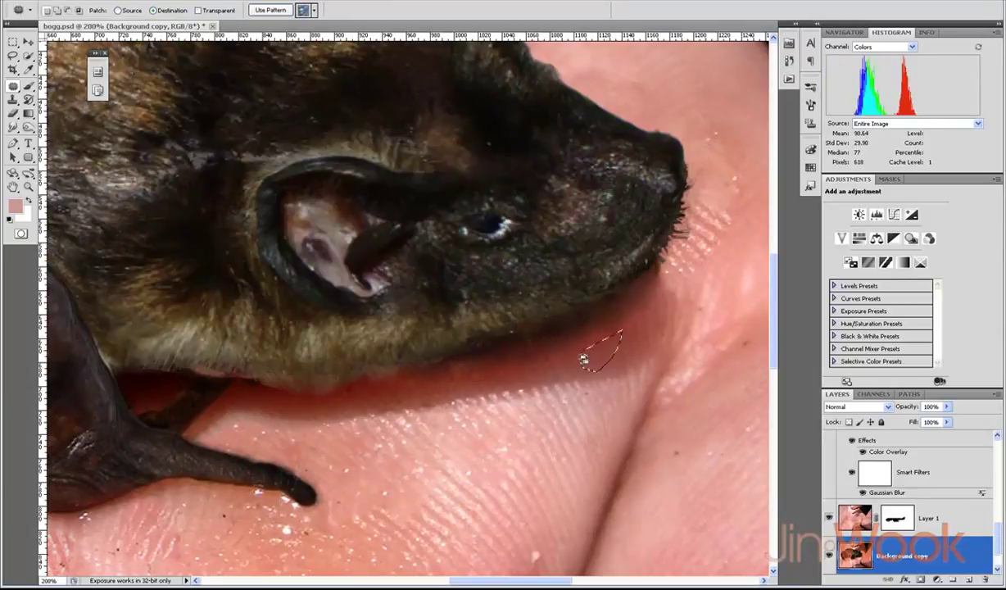
key("ctrl+d")
key("ctrl+minus")
key("ctrl+minus")
key("ctrl+minus")
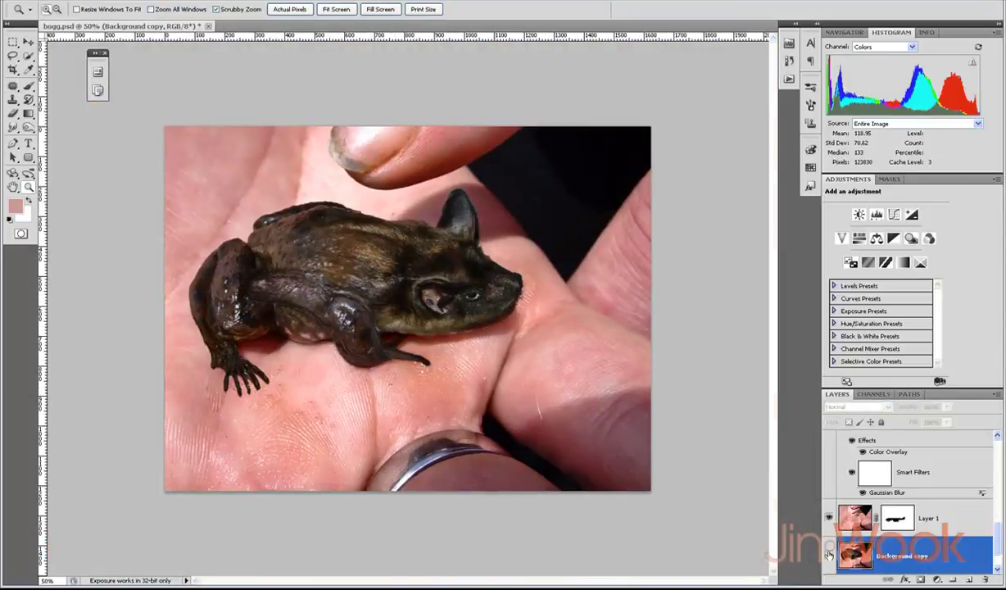
Step: Zoom in on the bat's jaw and pick the Dodge tool on Background copy
left_click(928, 518)
key("z")
key("ctrl+plus")
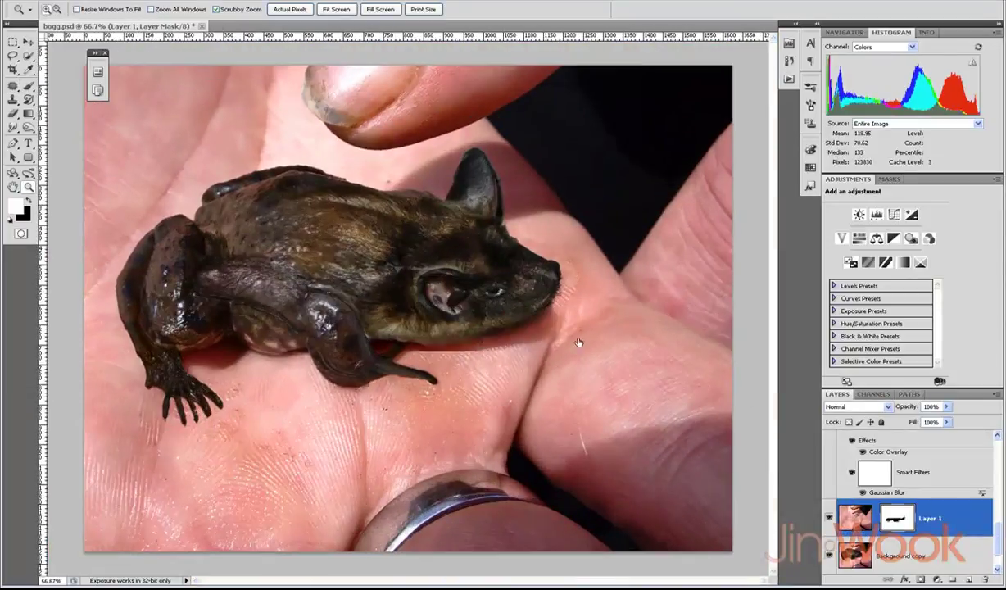
key("ctrl+minus")
left_click(387, 307)
key("alt+bracketleft")
left_click(29, 128)
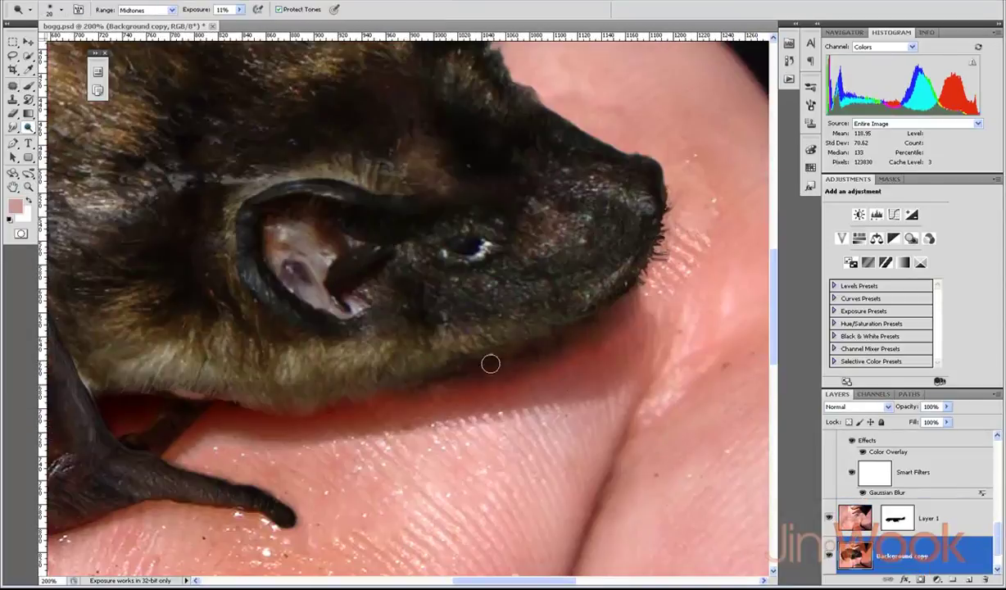
Step: Add a Luminosity layer with a soft brush at 2% opacity, then merge it down
key("ctrl+shift+alt+n")
key("b")
key("x")
left_click(856, 406)
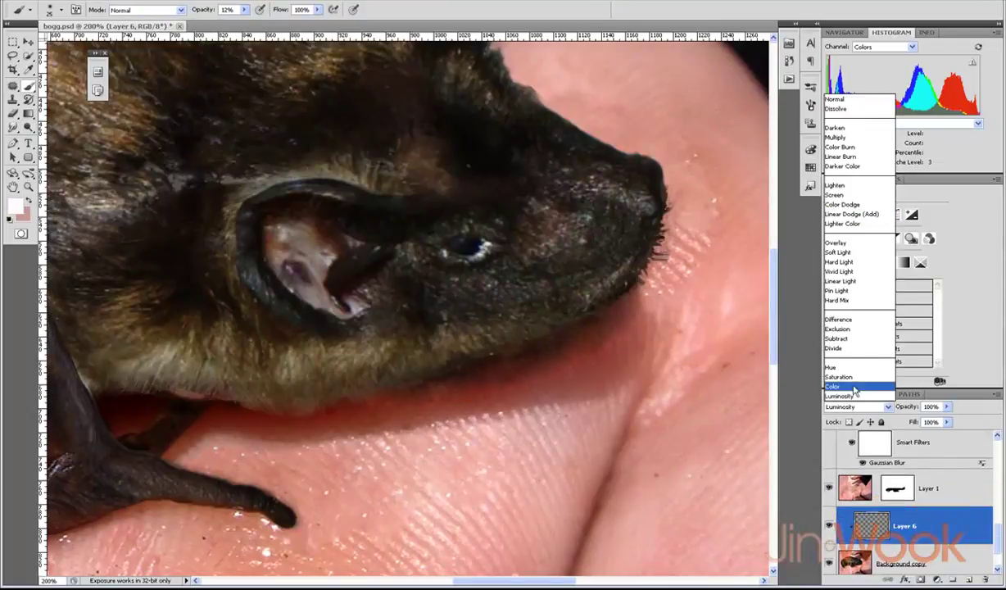
left_click(827, 372)
right_click(587, 195)
left_click(587, 195)
key("0")
key("2")
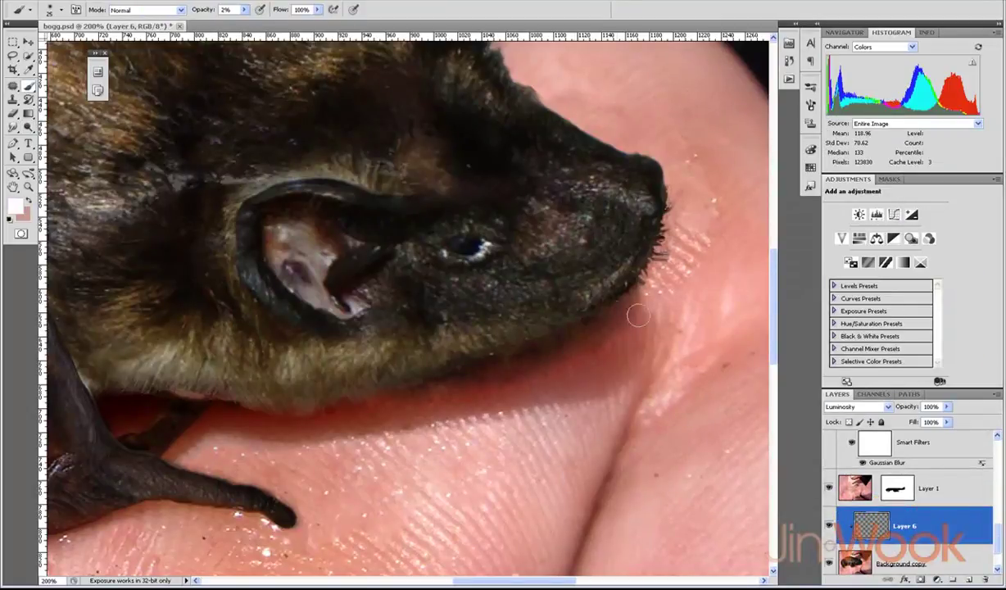
key("Delete")
Step: Zoom into the shadow under the jaw and clone over a skin blotch there
key("z")
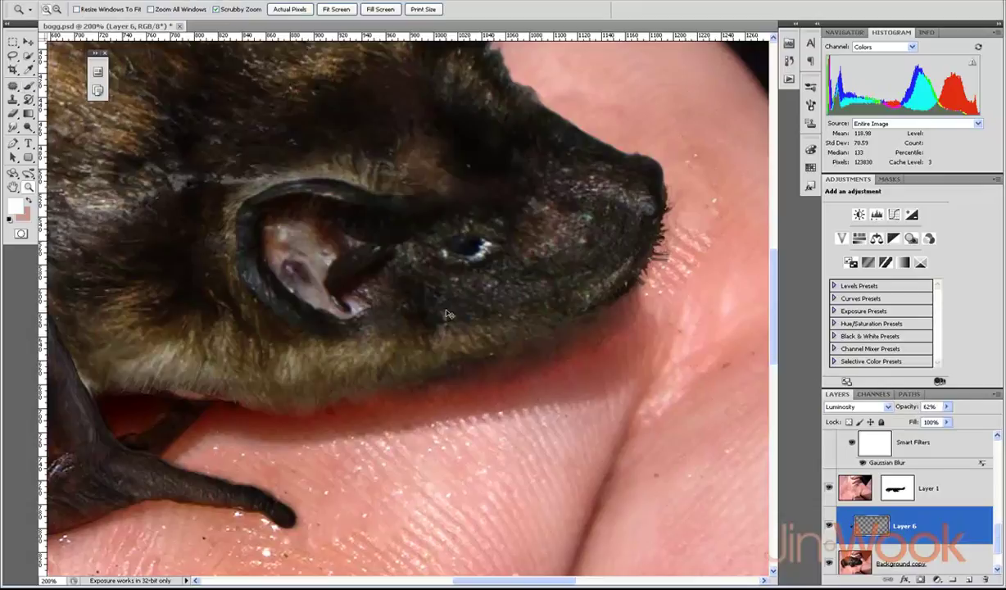
key("ctrl+minus")
key("ctrl+minus")
left_click_drag(450, 311, 599, 320)
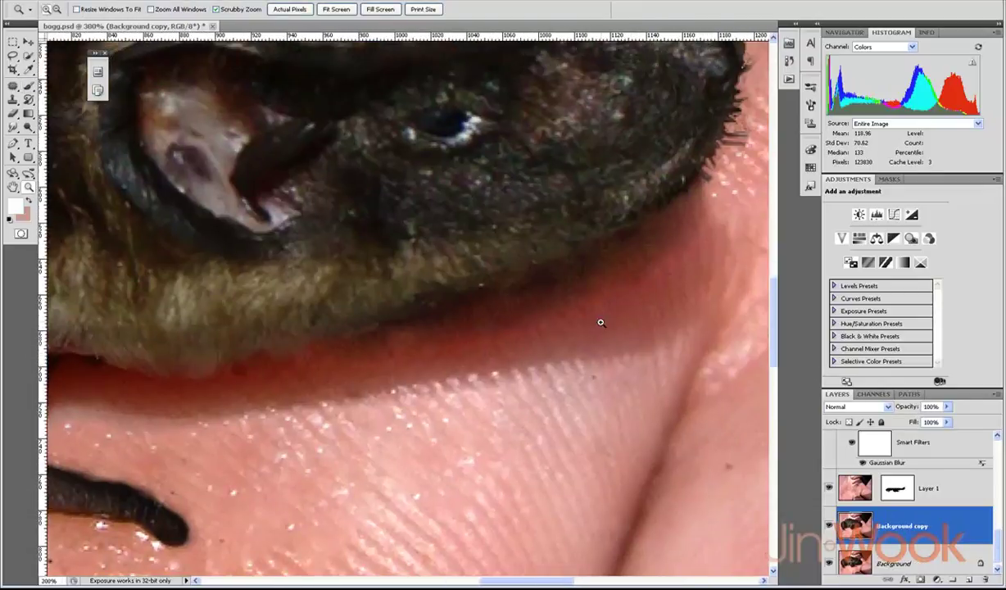
key("s")
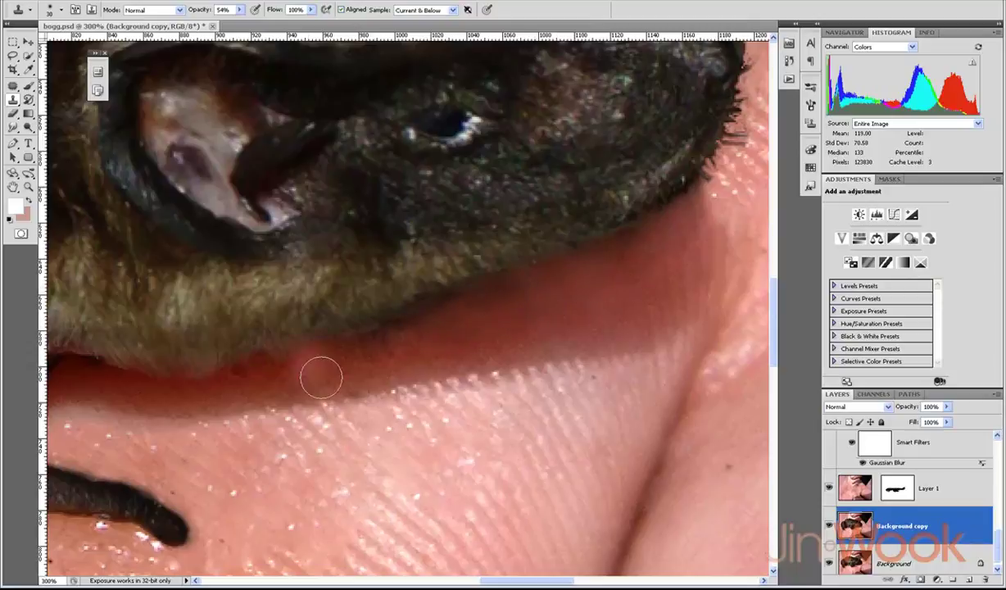
scroll(230, 372, "left", 3)
scroll(236, 377, "right", 3)
scroll(360, 402, "up", 1)
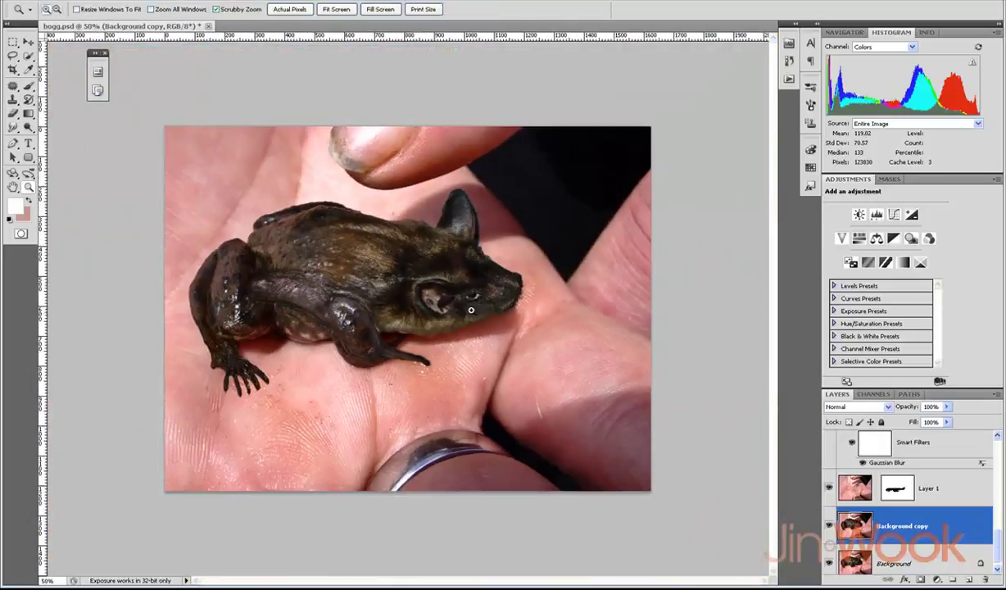
scroll(410, 327, "right", 3)
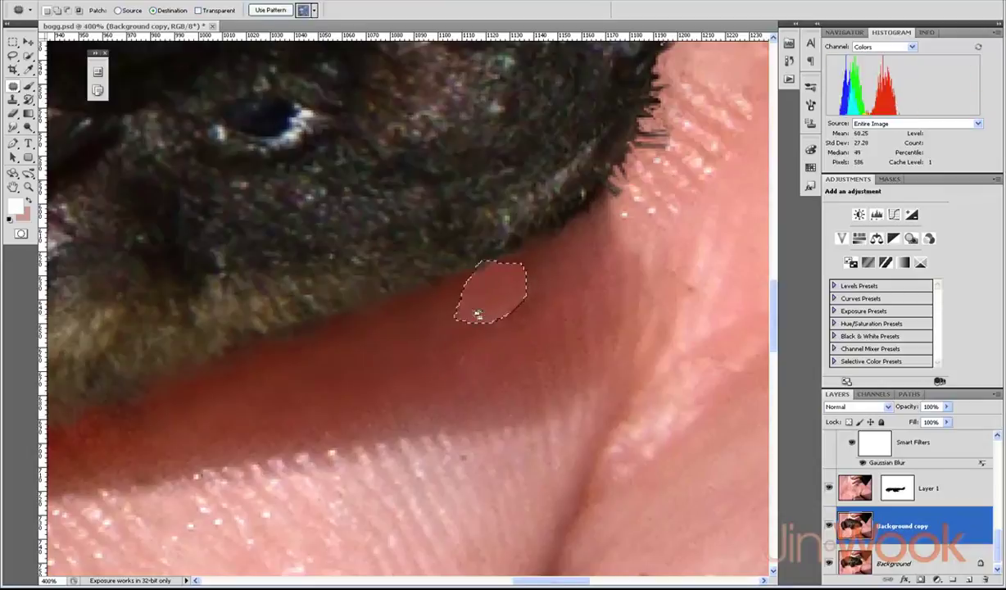
left_click_drag(426, 360, 505, 344)
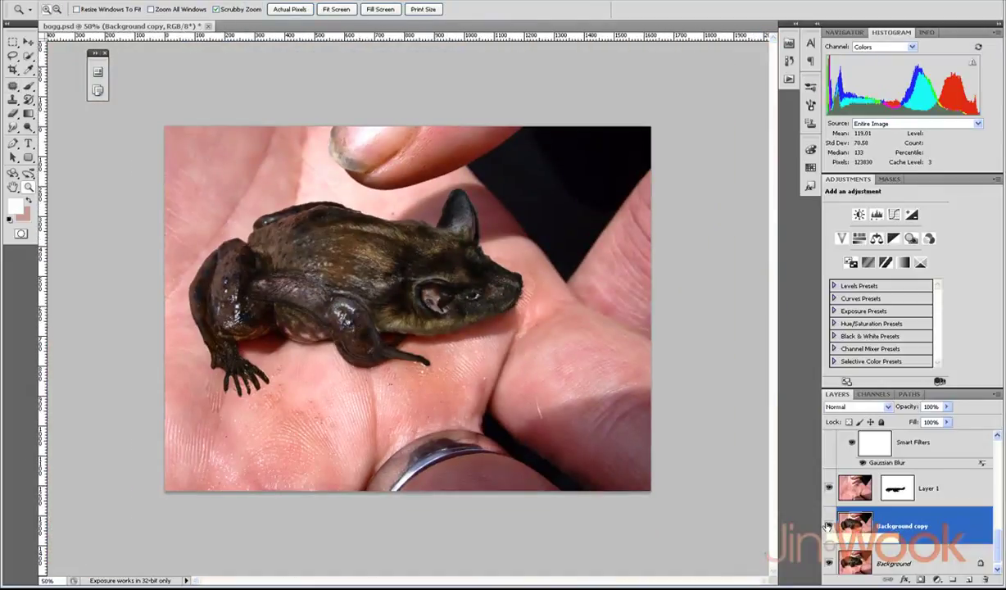
Step: Paint soft shading over the bat's back and mask stray fur along its back and ear
left_click(538, 364)
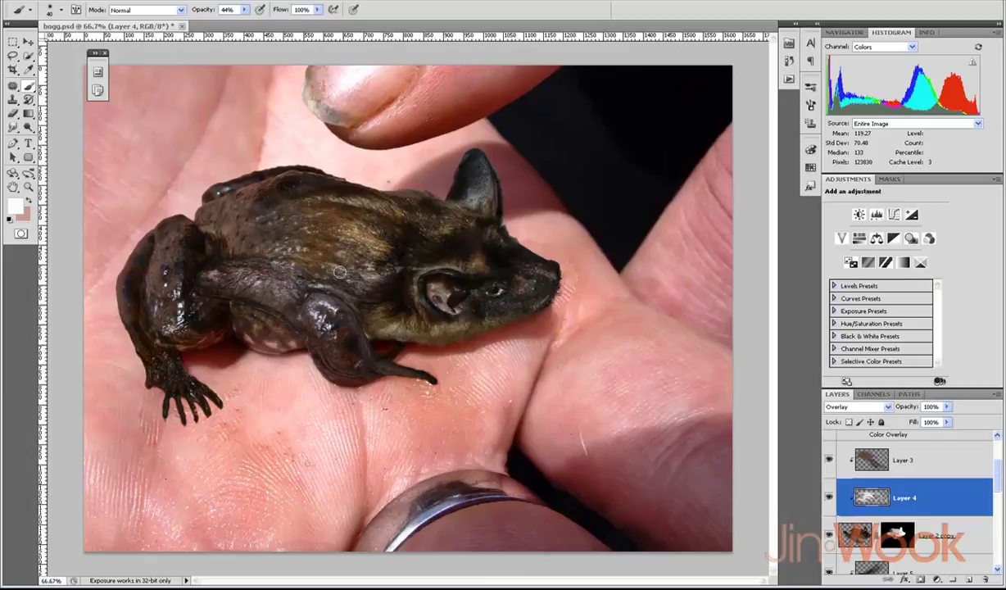
left_click_drag(425, 224, 388, 216)
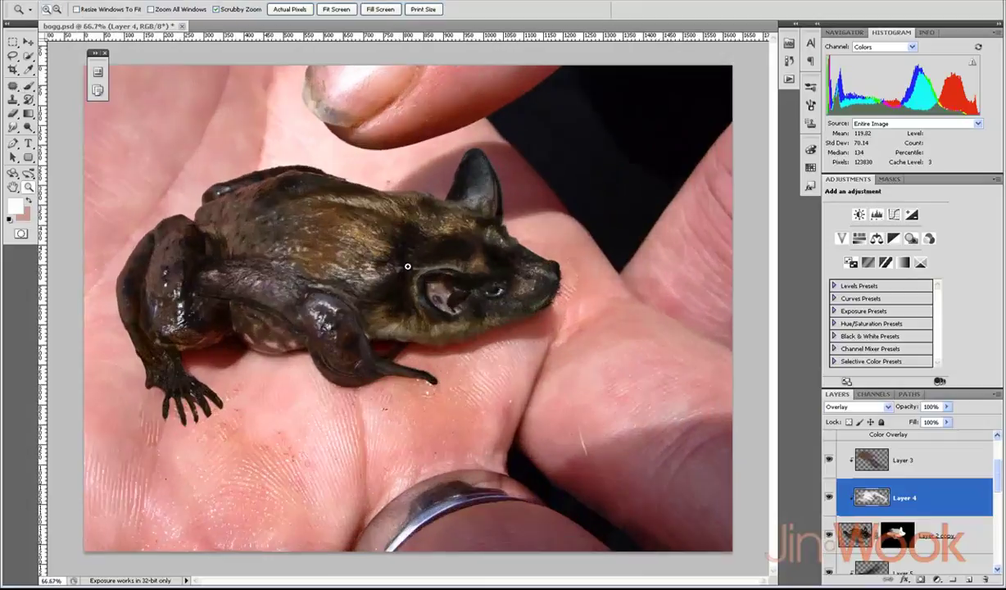
key("b")
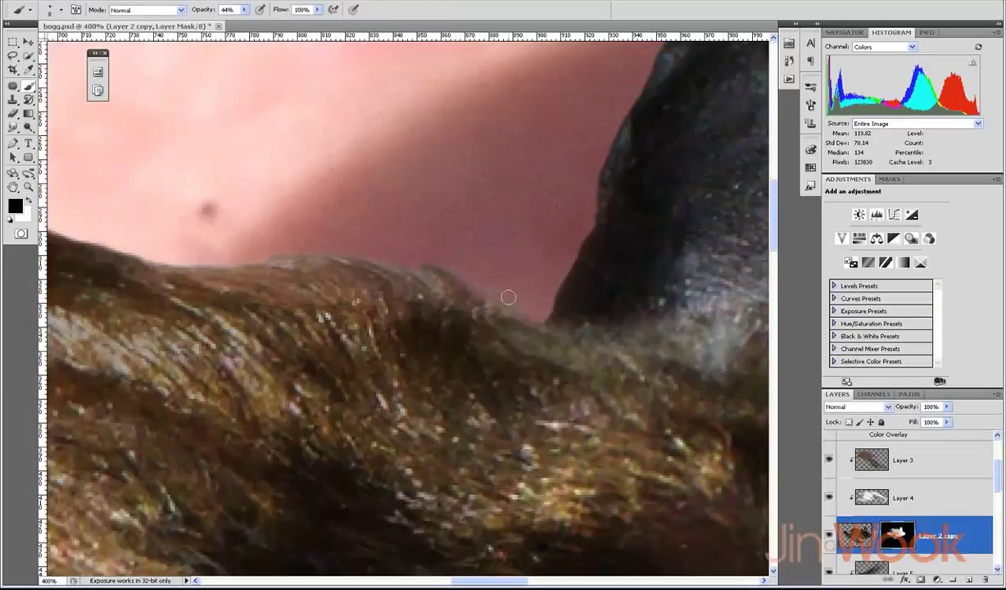
left_click_drag(508, 297, 377, 258)
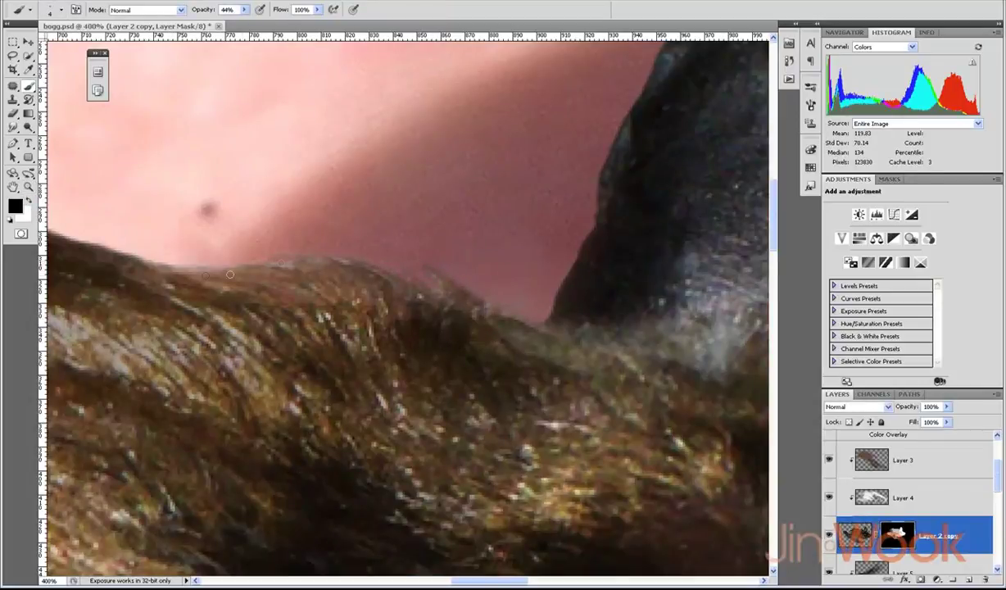
left_click_drag(473, 271, 483, 208)
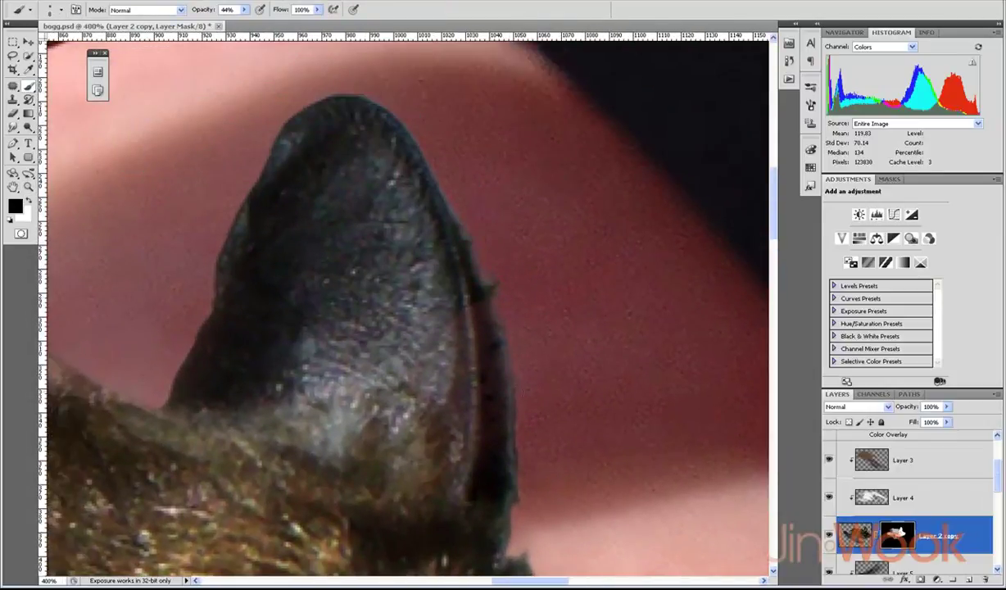
scroll(410, 303, "down", 2)
left_click(926, 461)
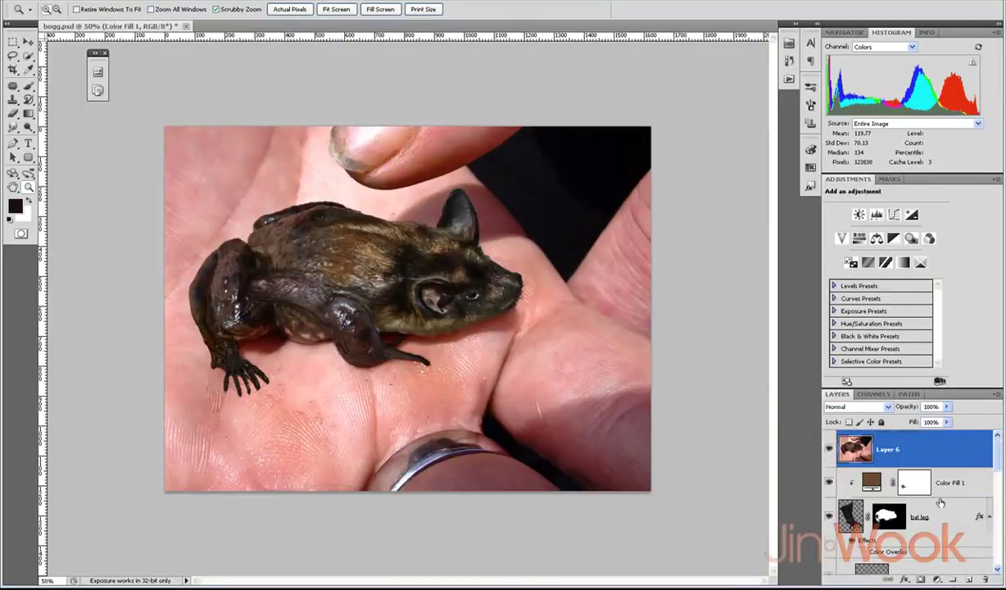
Step: Add a Curves adjustment layer that lifts the highlights
left_click(936, 579)
left_click(864, 444)
left_click_drag(909, 256, 919, 246)
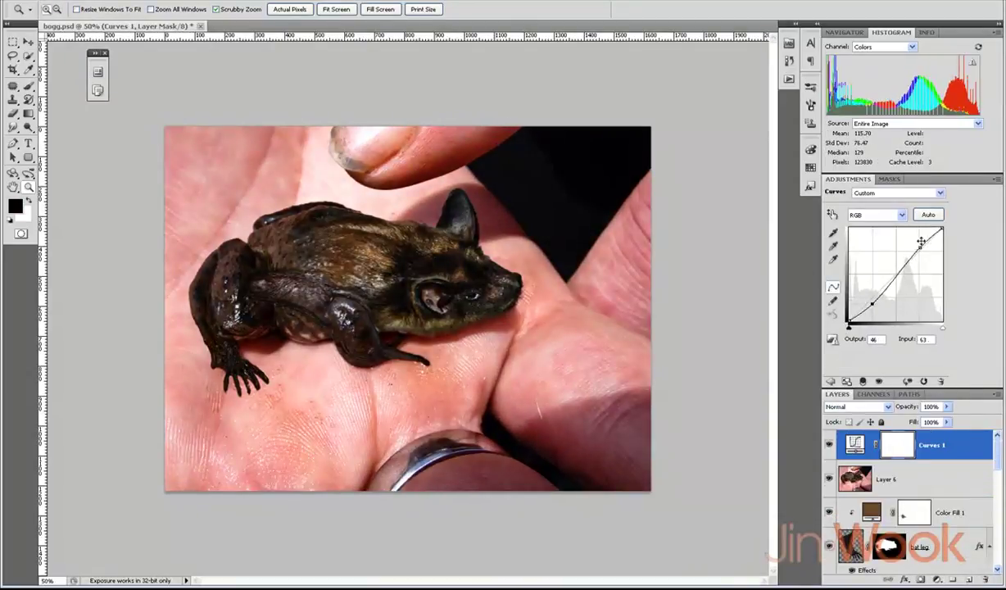
Step: Add a Hue/Saturation adjustment layer with saturation reduced to -31, viewing at 50%
left_click(937, 579)
left_click(869, 479)
left_click(926, 253)
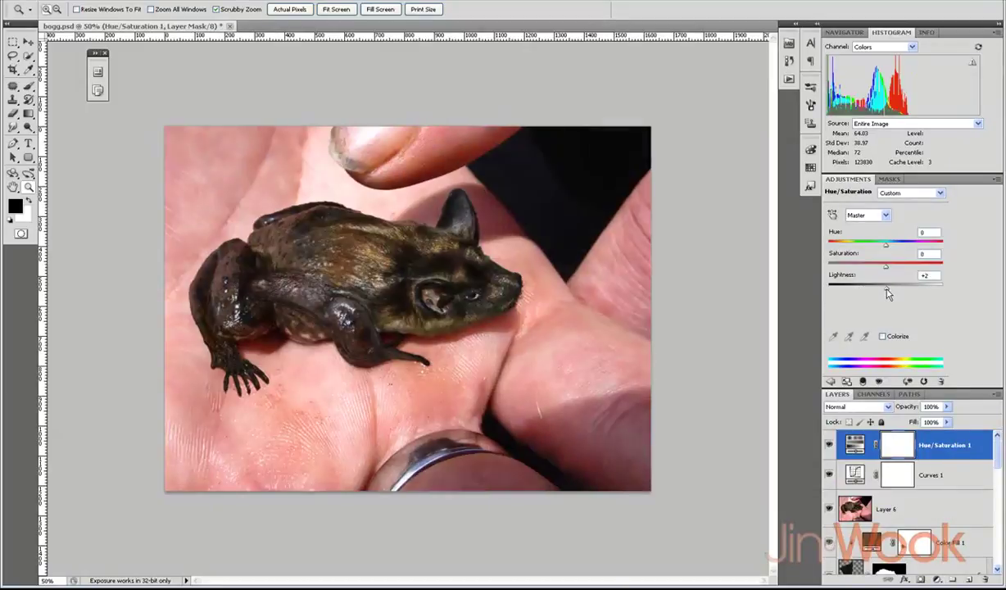
type("-31")
key("Tab")
key("ctrl+minus")
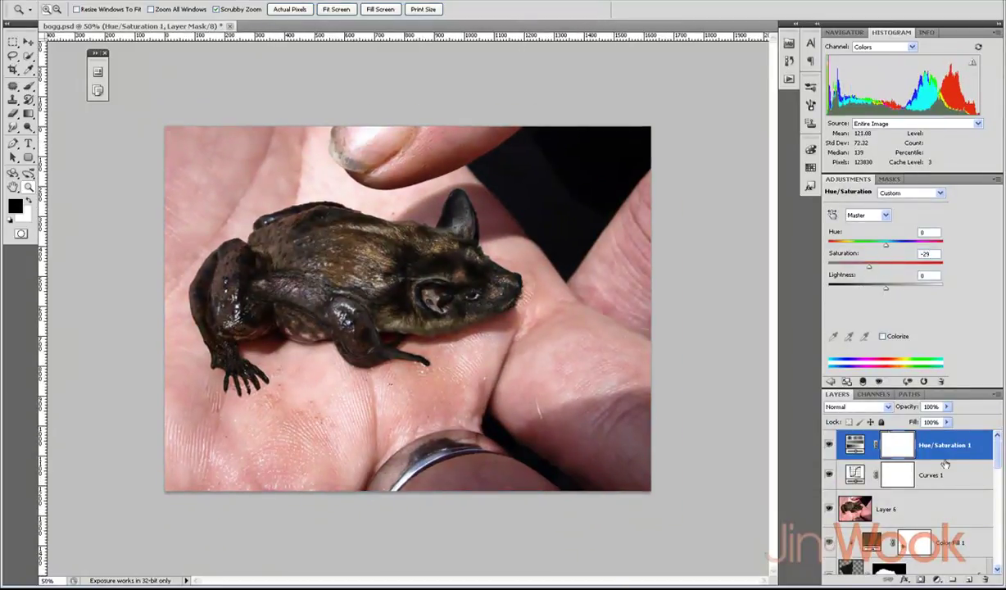
Step: Add a dark Solid Color fill layer in Overlay blending at lowered opacity
left_click(936, 579)
left_click(870, 316)
key("Return")
left_click(856, 406)
left_click(828, 245)
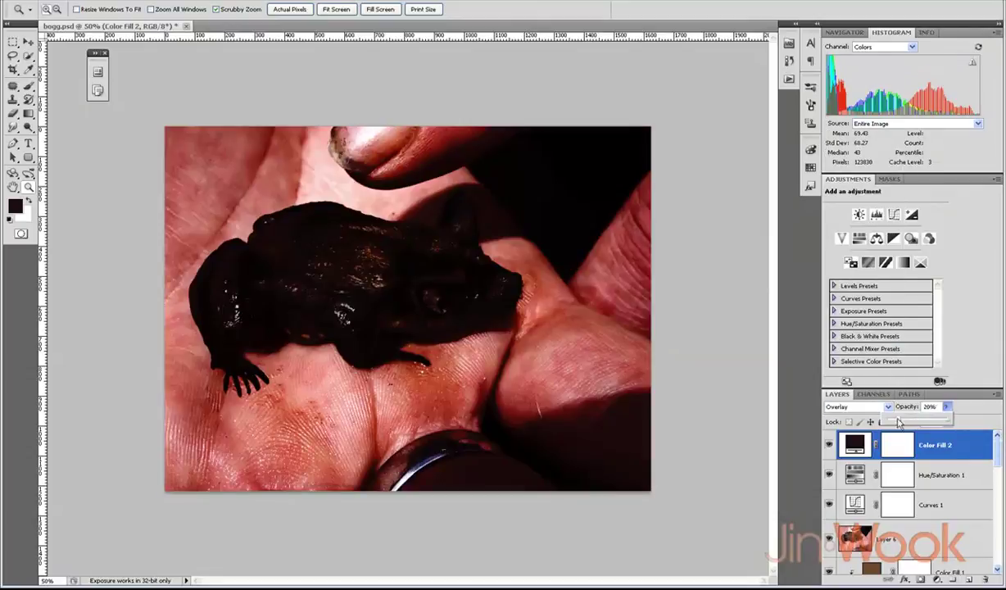
Step: Add a pale yellow fill in Color blending at about 9%, then stamp visible layers and duplicate
left_click(936, 579)
left_click(860, 385)
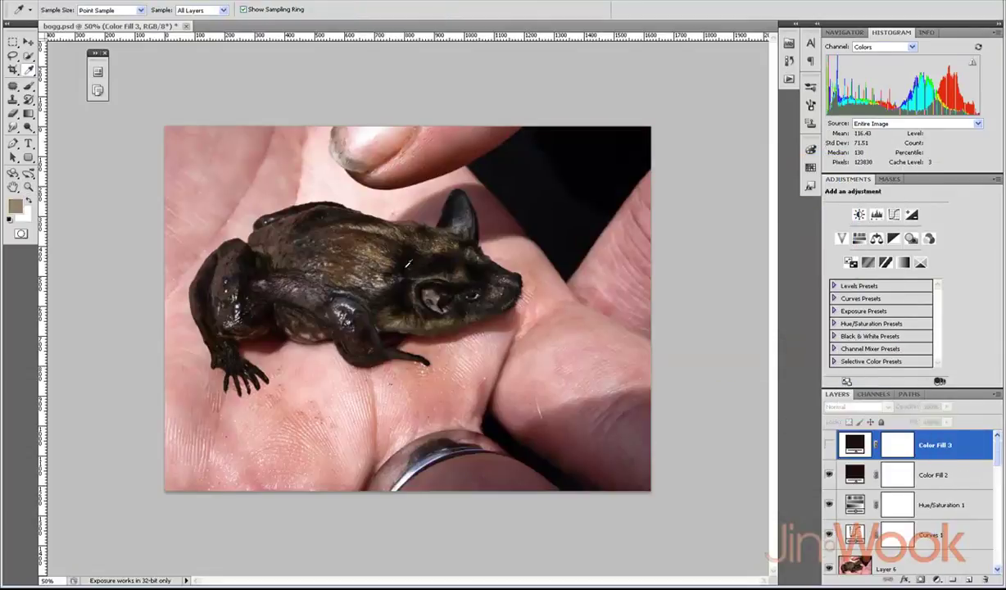
left_click(606, 195)
left_click(652, 281)
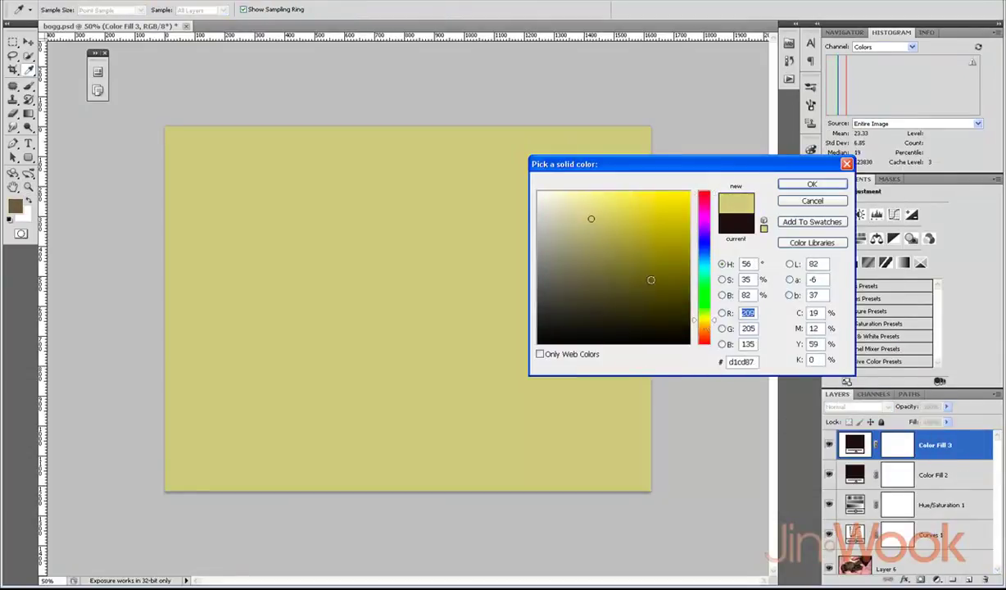
left_click(791, 185)
left_click(856, 406)
left_click(844, 381)
left_click(946, 406)
left_click_drag(921, 416, 845, 416)
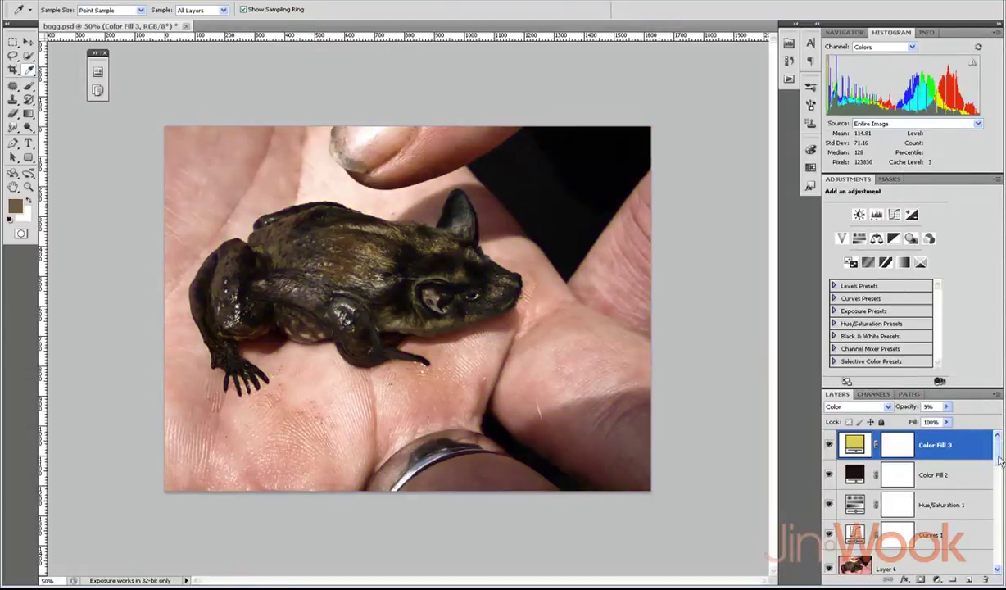
key("ctrl+alt+shift+e")
key("ctrl+j")
Step: Set the Layer 7 copy to Overlay, convert it to a smart object, and apply High Pass
left_click(856, 406)
left_click(828, 244)
right_click(926, 448)
key("Escape")
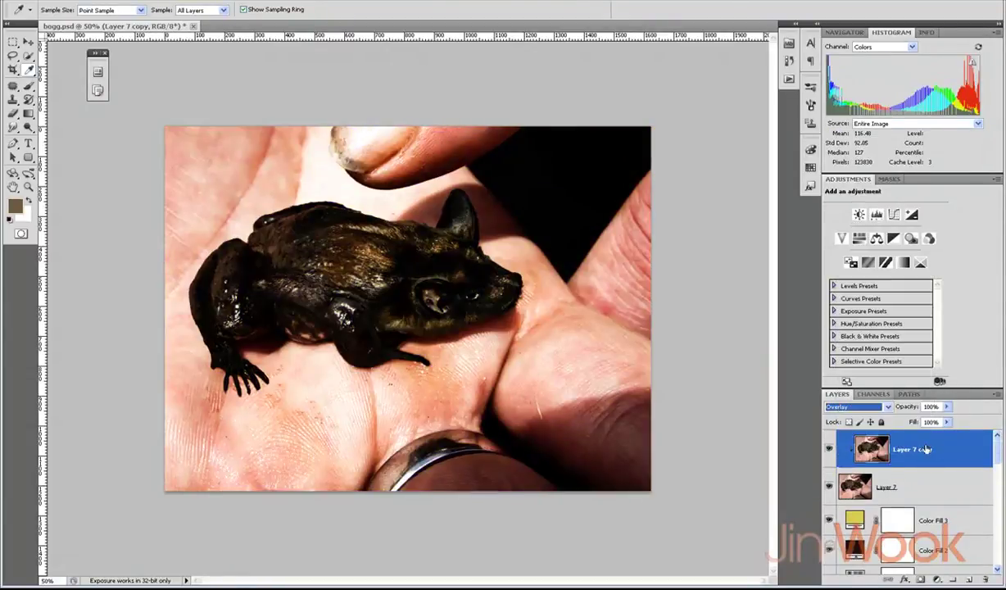
right_click(926, 448)
left_click(897, 265)
key("alt+t")
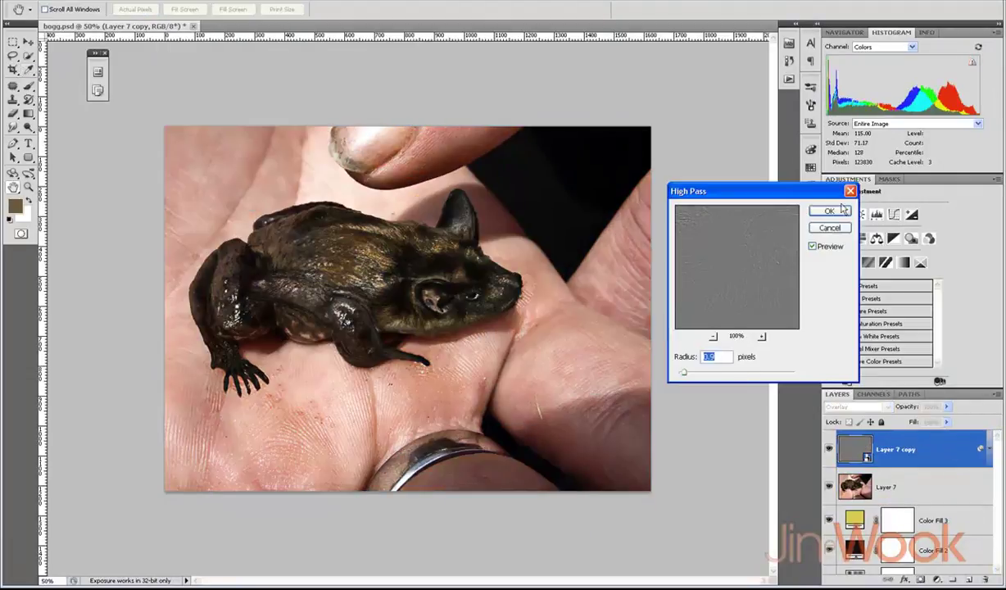
left_click(809, 199)
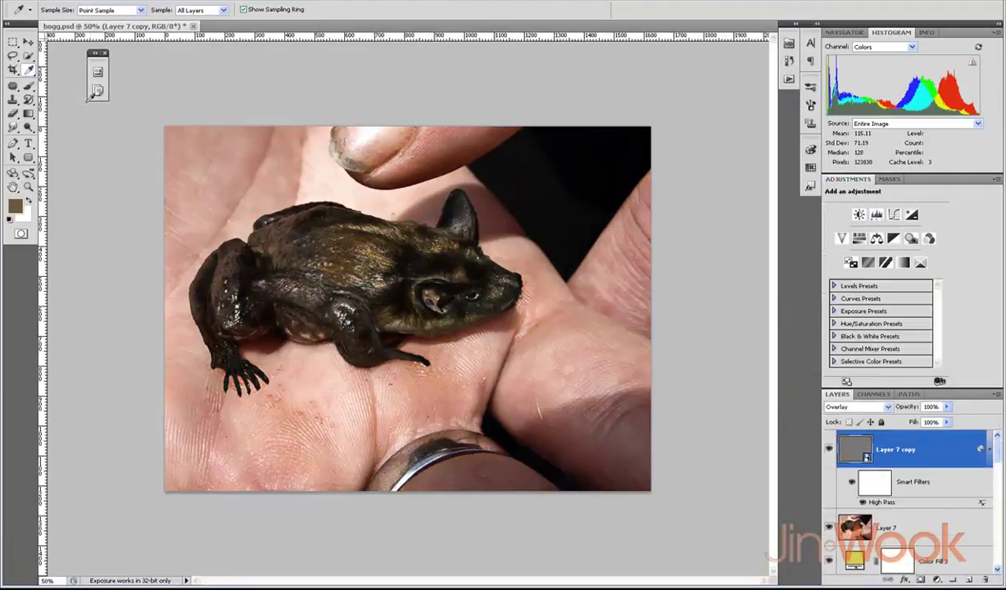